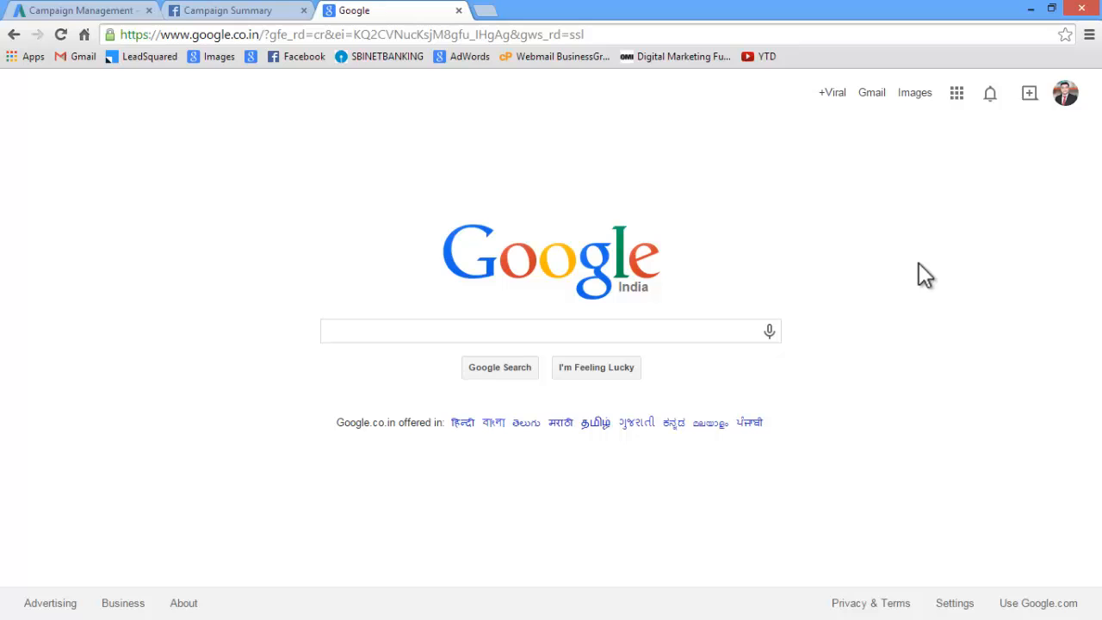
# Step: Search Google for "crm software" and examine the order of the ads on the first results page
pyautogui.click(581, 331)
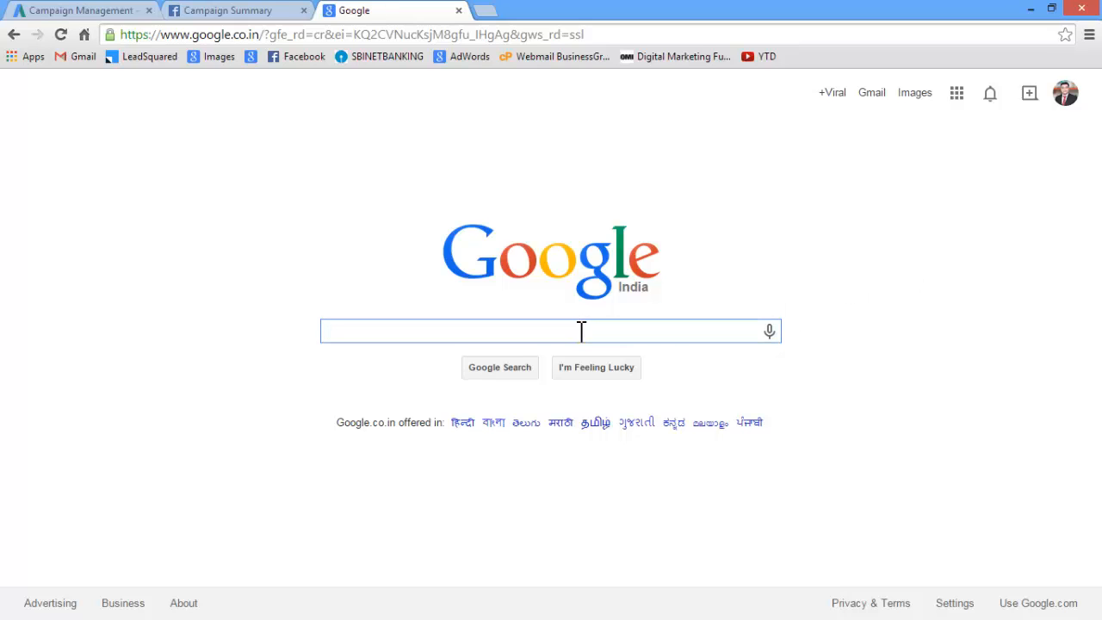
pyautogui.write('crm software')
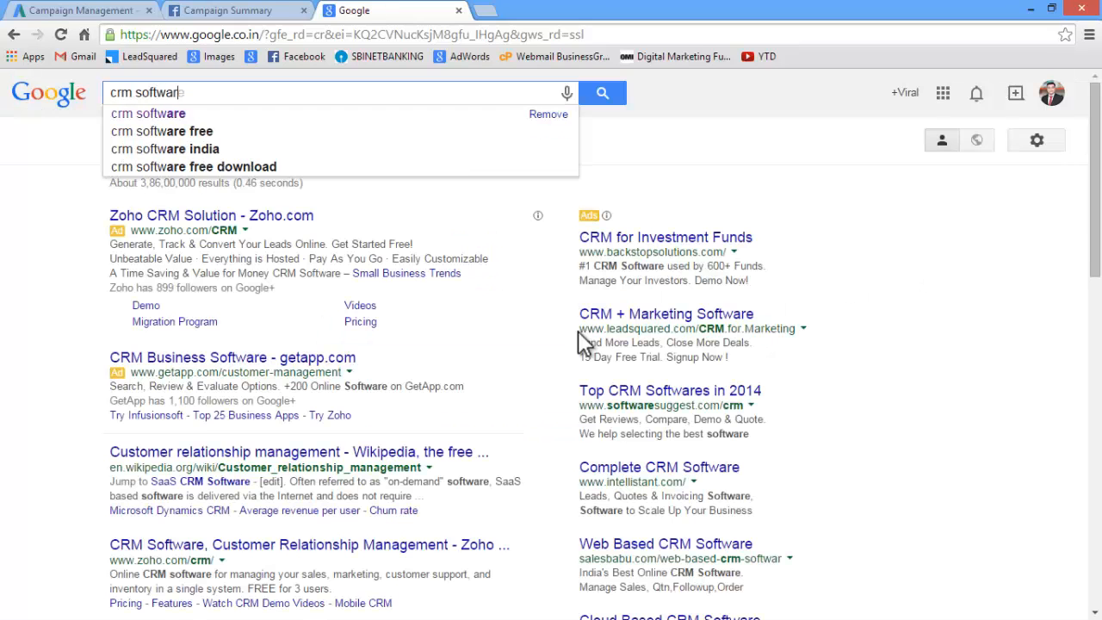
pyautogui.click(615, 97)
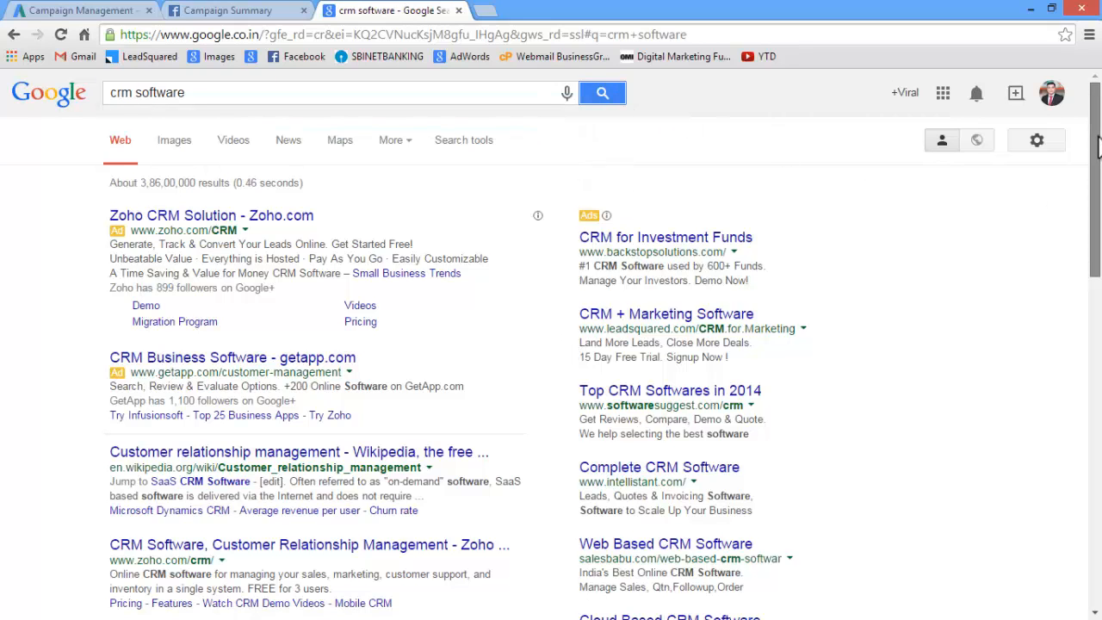
pyautogui.moveTo(1098, 253); pyautogui.dragTo(1099, 271)
pyautogui.scroll(1, 1097, 274)
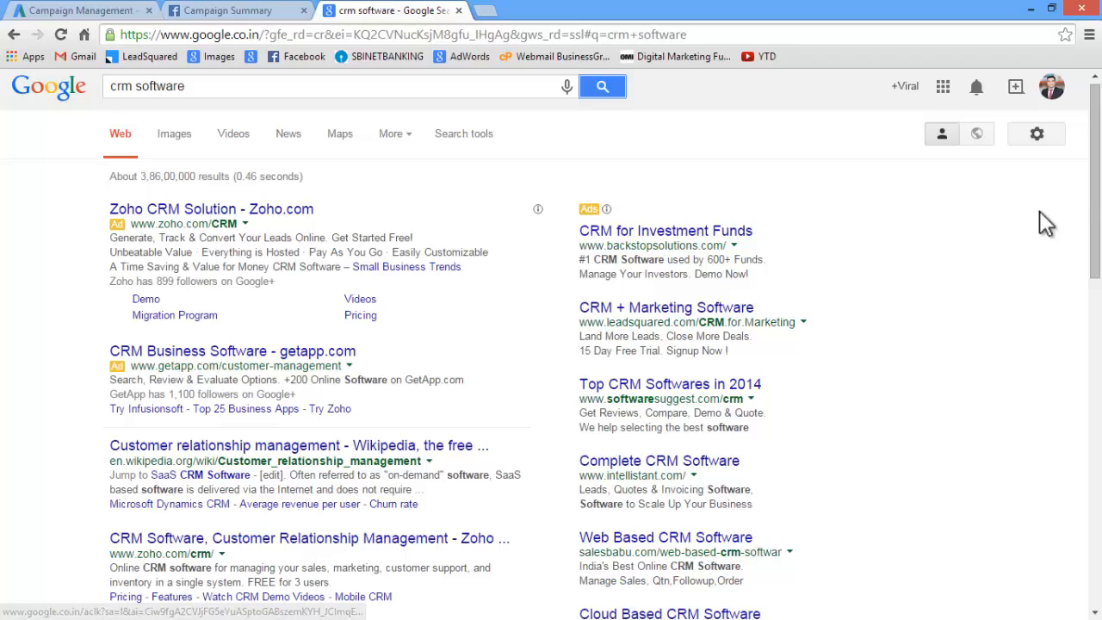
pyautogui.moveTo(1095, 180); pyautogui.dragTo(1097, 203)
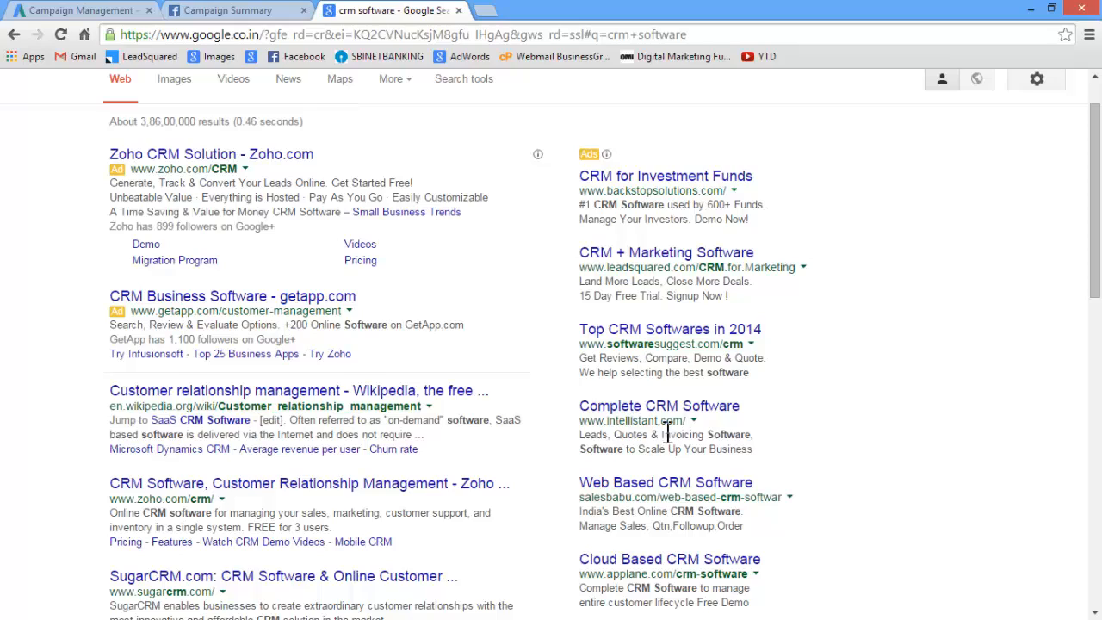
# Step: Look through the "crm software" ads on results pages 2 to 5, and return to page 1
pyautogui.moveTo(1099, 168); pyautogui.dragTo(1086, 506)
pyautogui.click(430, 522)
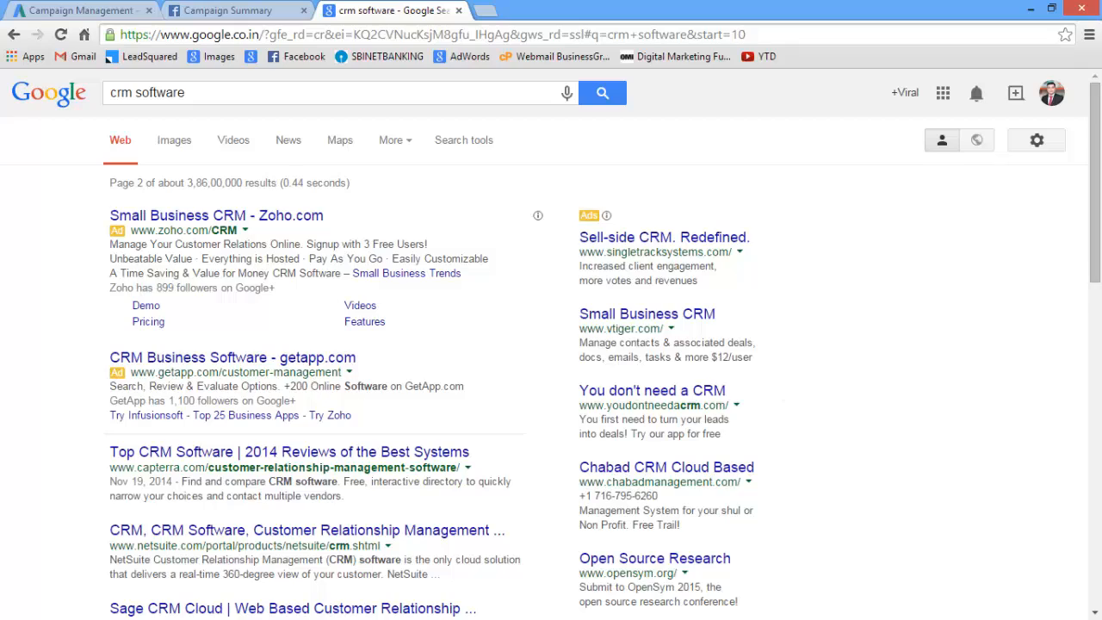
pyautogui.moveTo(1095, 185); pyautogui.dragTo(1092, 508)
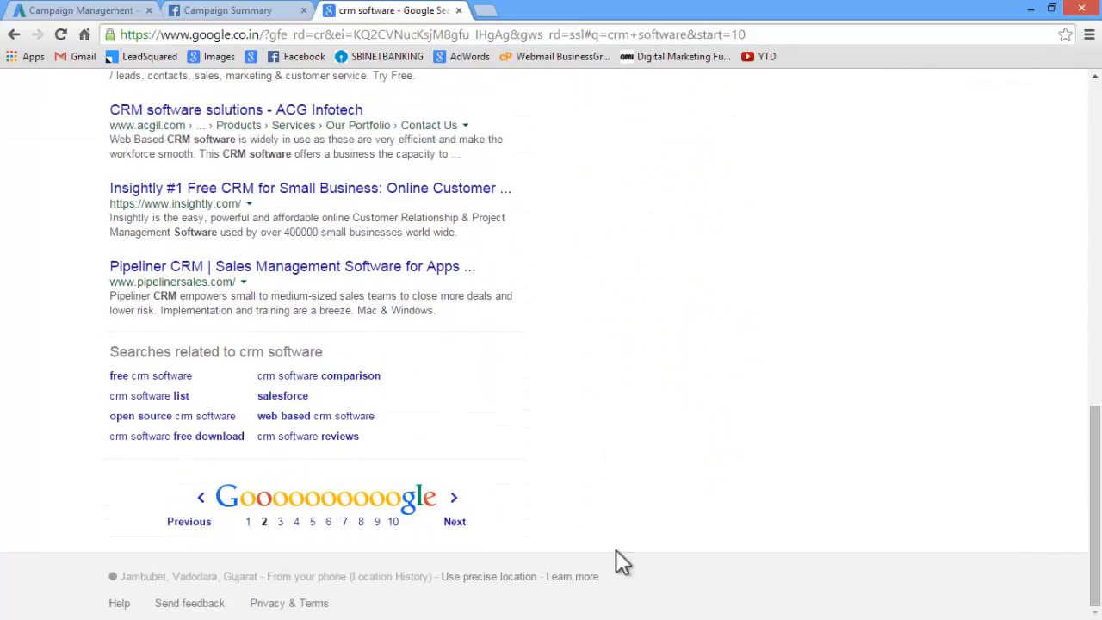
pyautogui.click(454, 522)
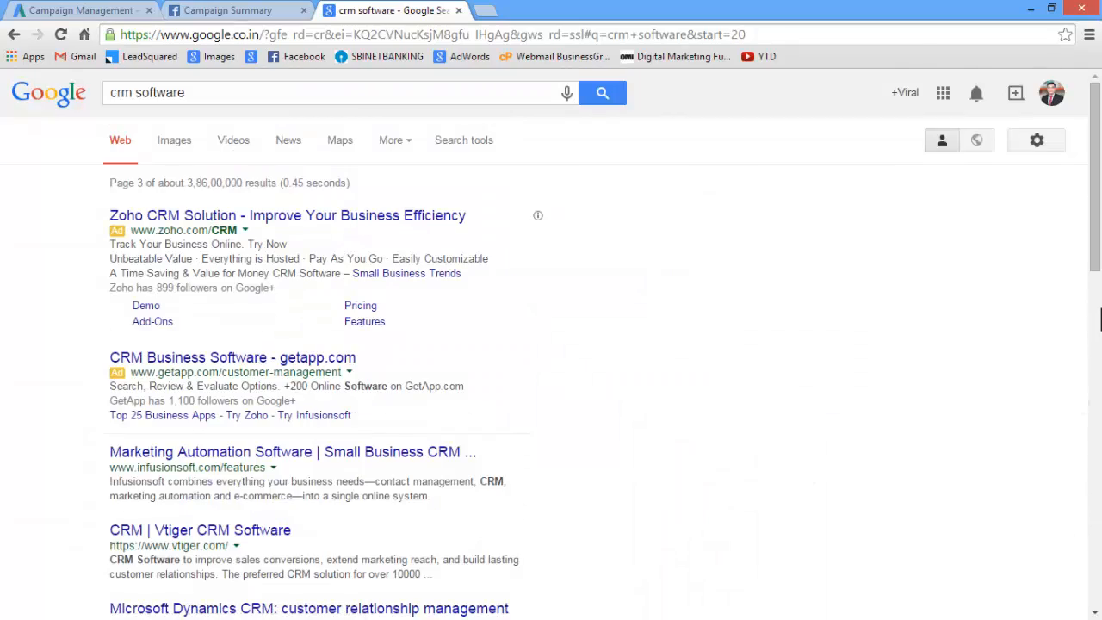
pyautogui.moveTo(1098, 181); pyautogui.dragTo(1036, 524)
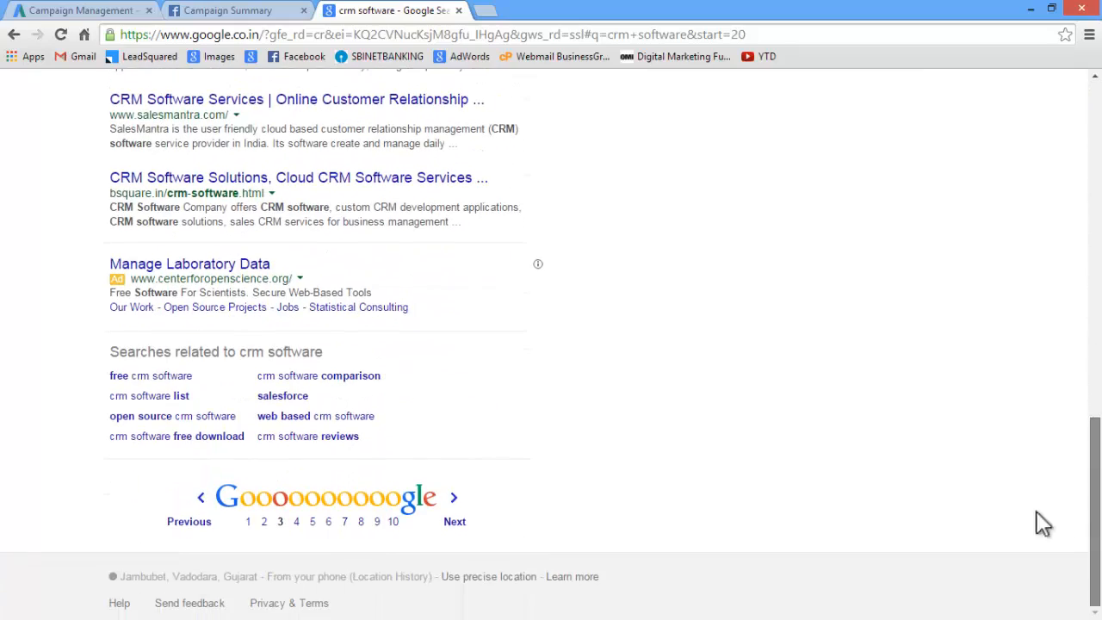
pyautogui.click(463, 527)
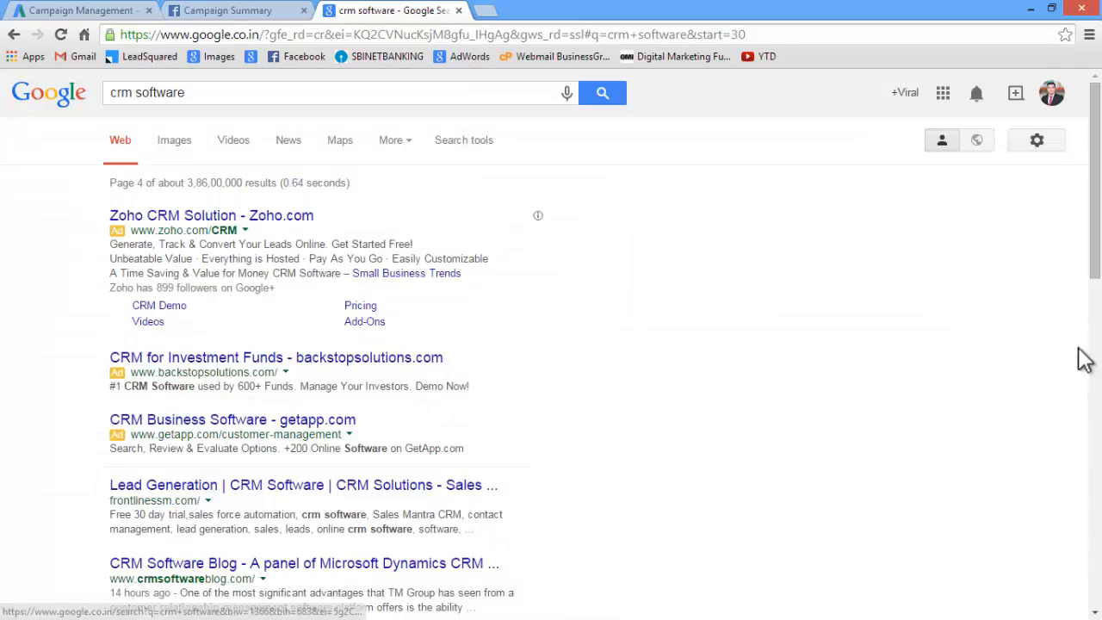
pyautogui.moveTo(1098, 197); pyautogui.dragTo(1096, 242)
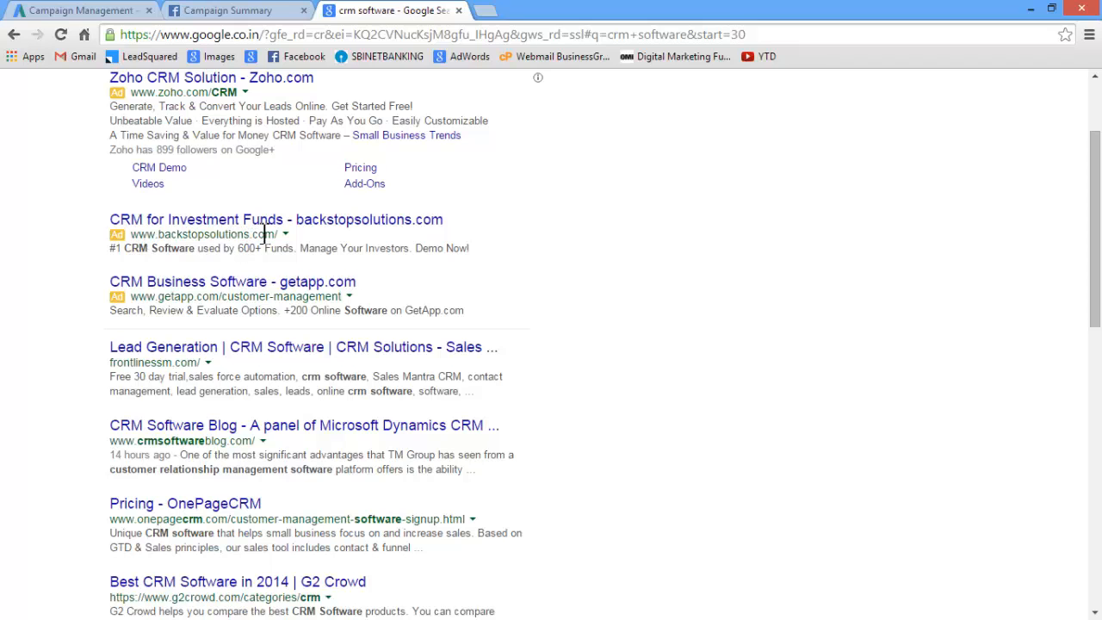
pyautogui.scroll(3, 559, 302)
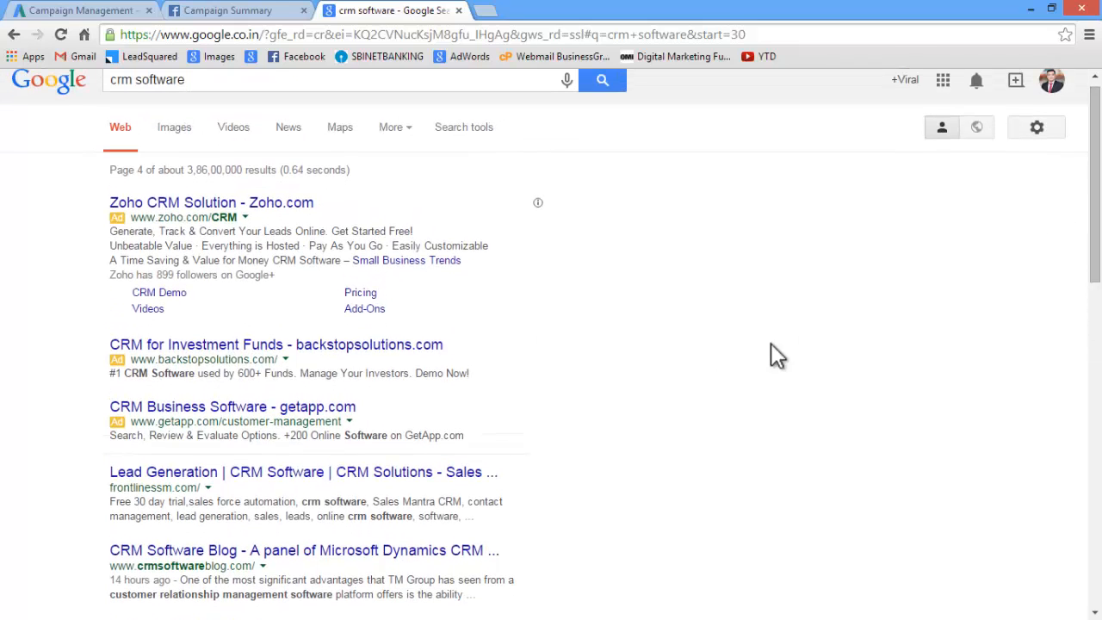
pyautogui.moveTo(1097, 233); pyautogui.dragTo(1096, 319)
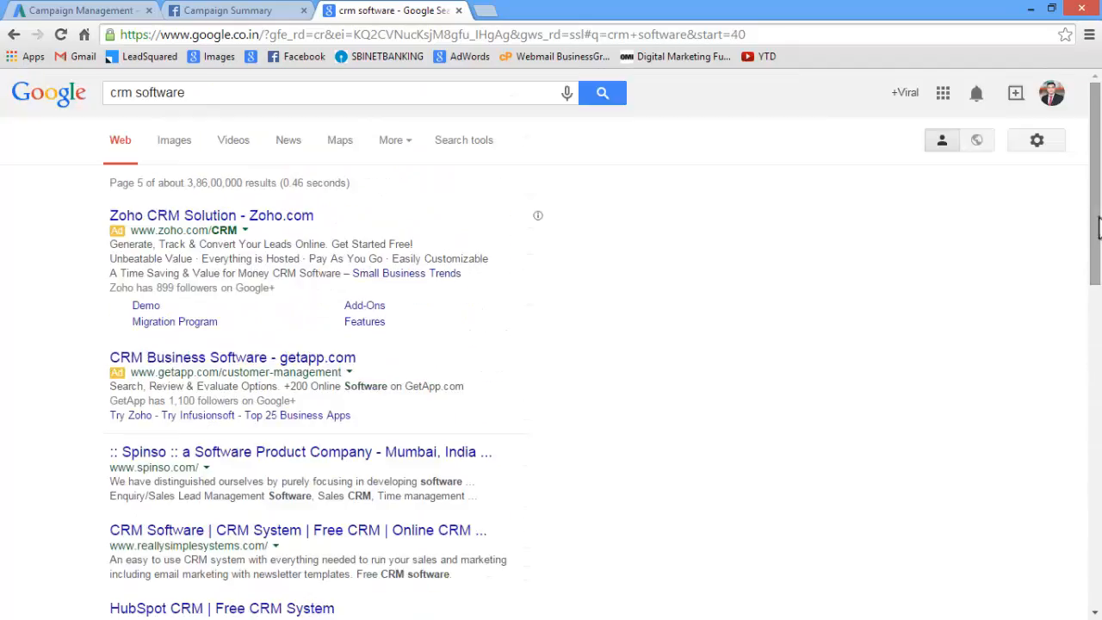
pyautogui.moveTo(1098, 228); pyautogui.dragTo(1070, 586)
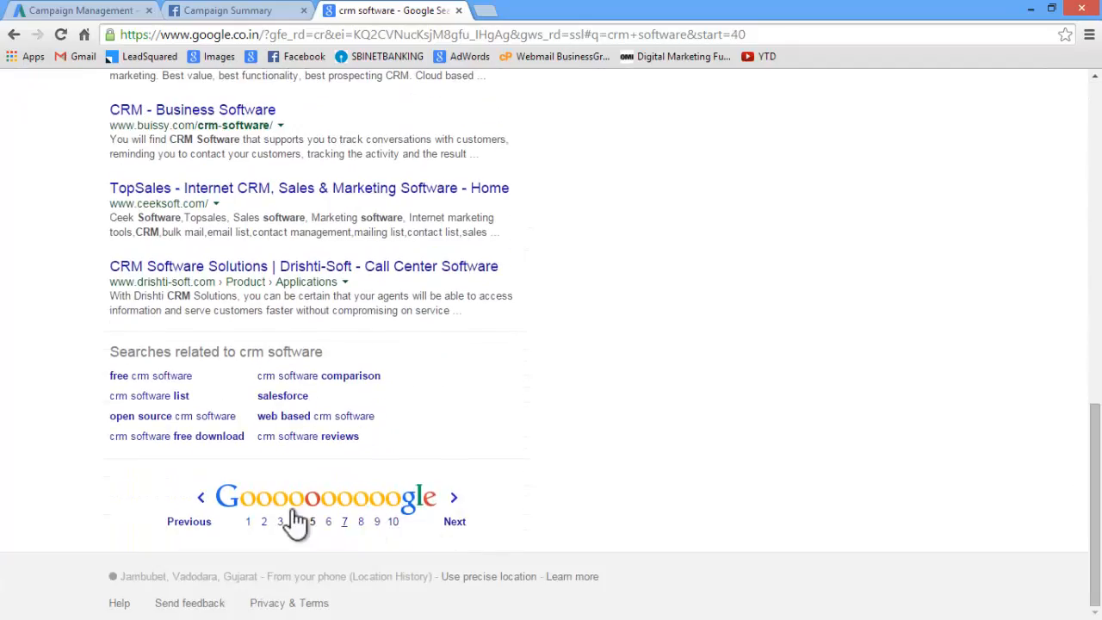
pyautogui.click(249, 521)
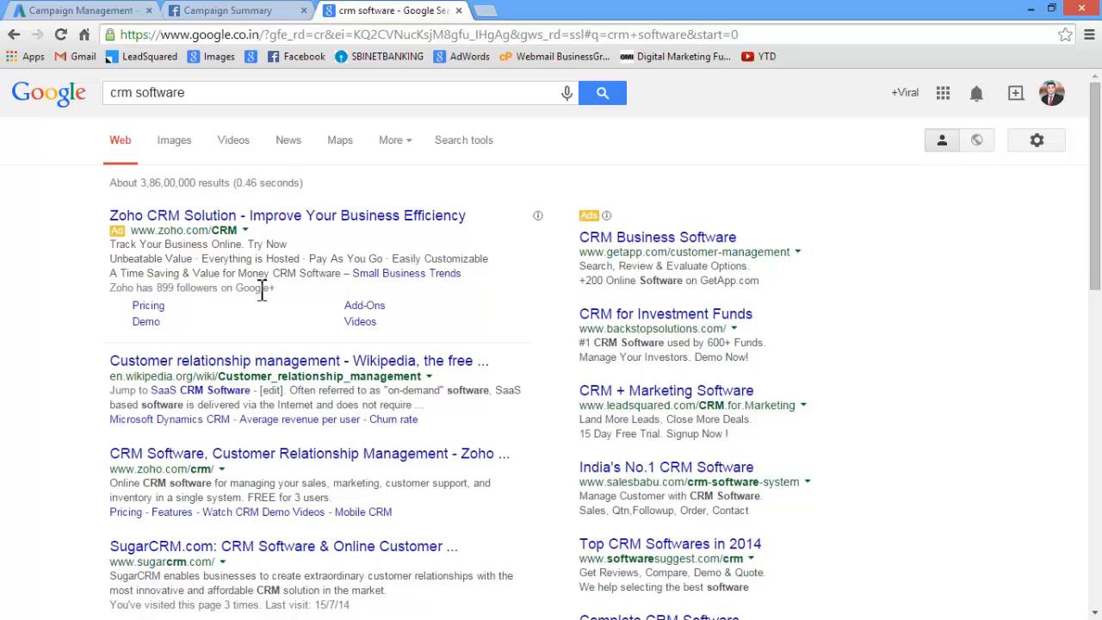
# Step: Switch to the AdWords campaign and examine the status and quality score details of the keyword "learn internet marketing"
pyautogui.click(67, 11)
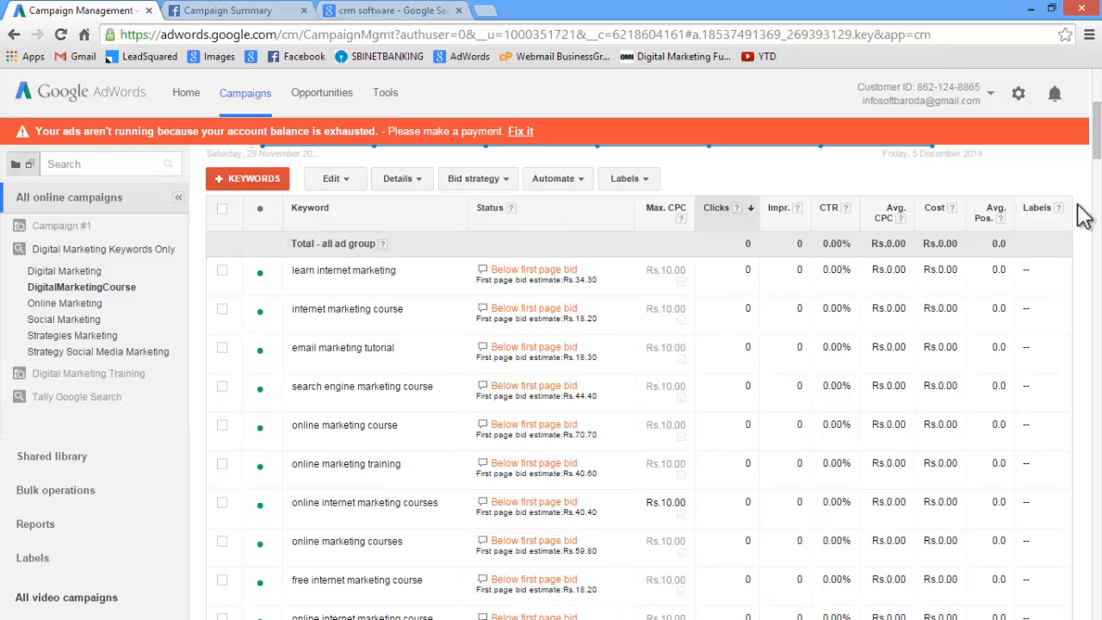
pyautogui.moveTo(1100, 134); pyautogui.dragTo(1101, 135)
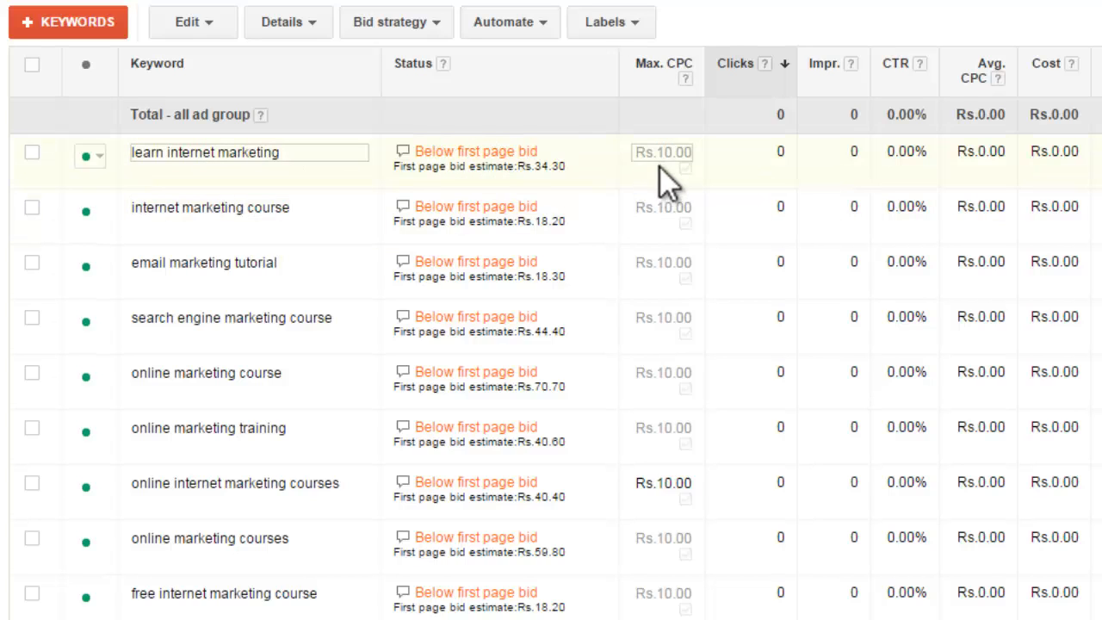
pyautogui.click(689, 91)
pyautogui.moveTo(403, 153)
pyautogui.moveTo(402, 155)
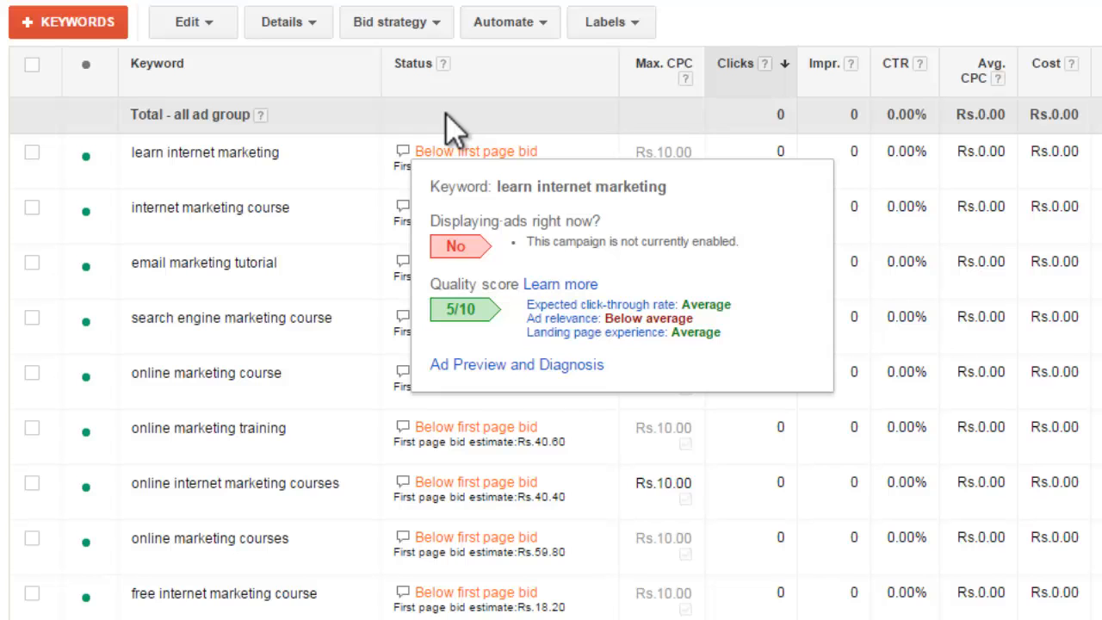
pyautogui.click(347, 178)
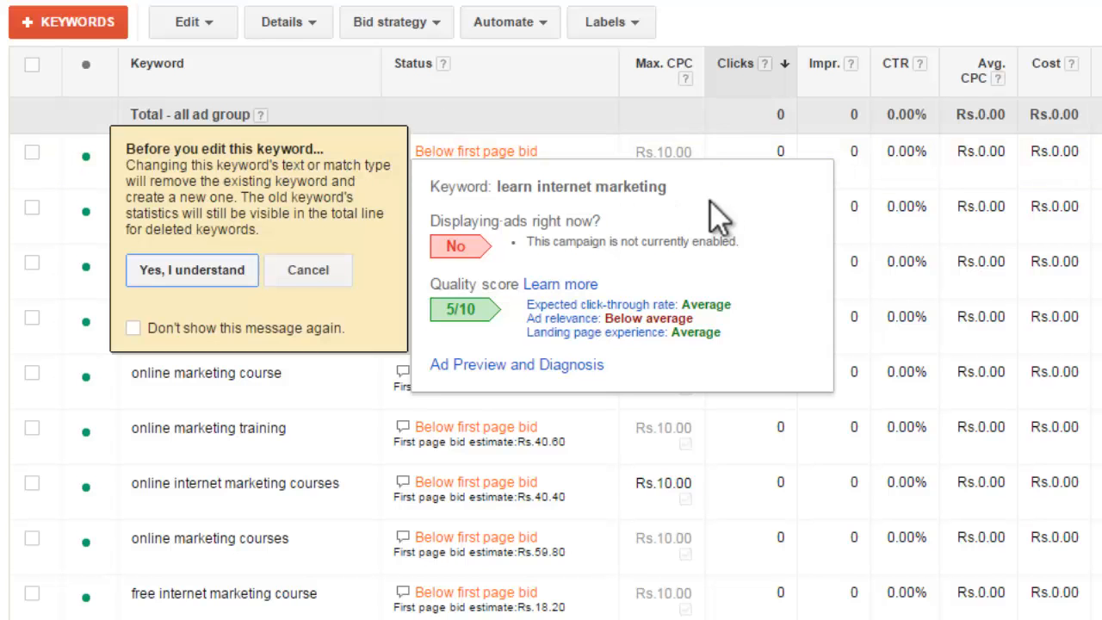
pyautogui.click(297, 267)
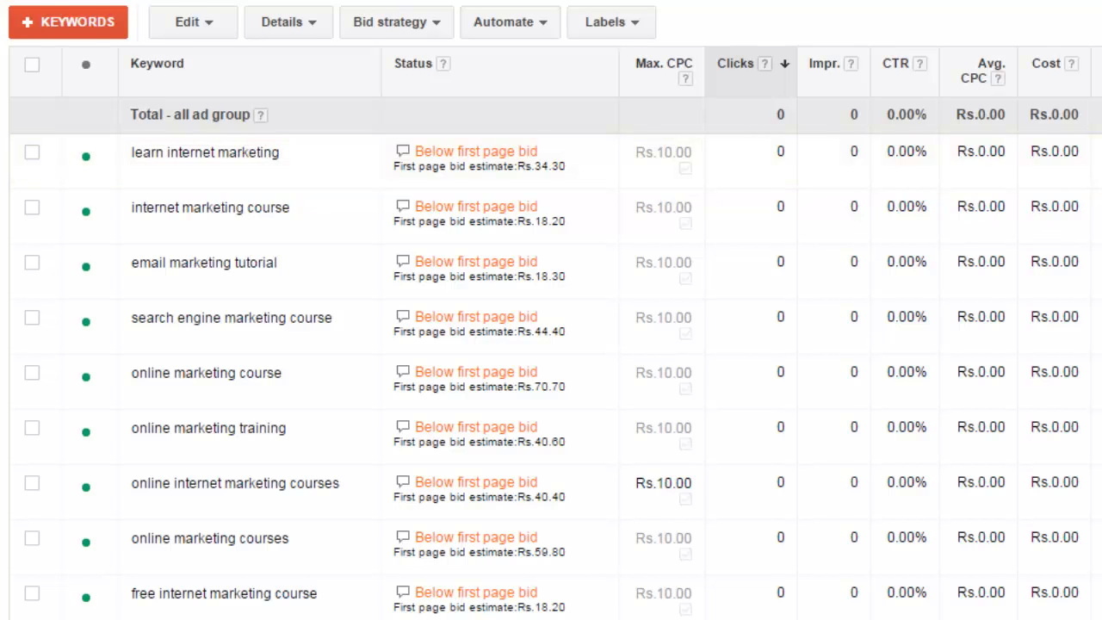
# Step: Examine the status and quality score details of the keyword "internet marketing course", leaving its text unedited
pyautogui.scroll(-1, 551, 344)
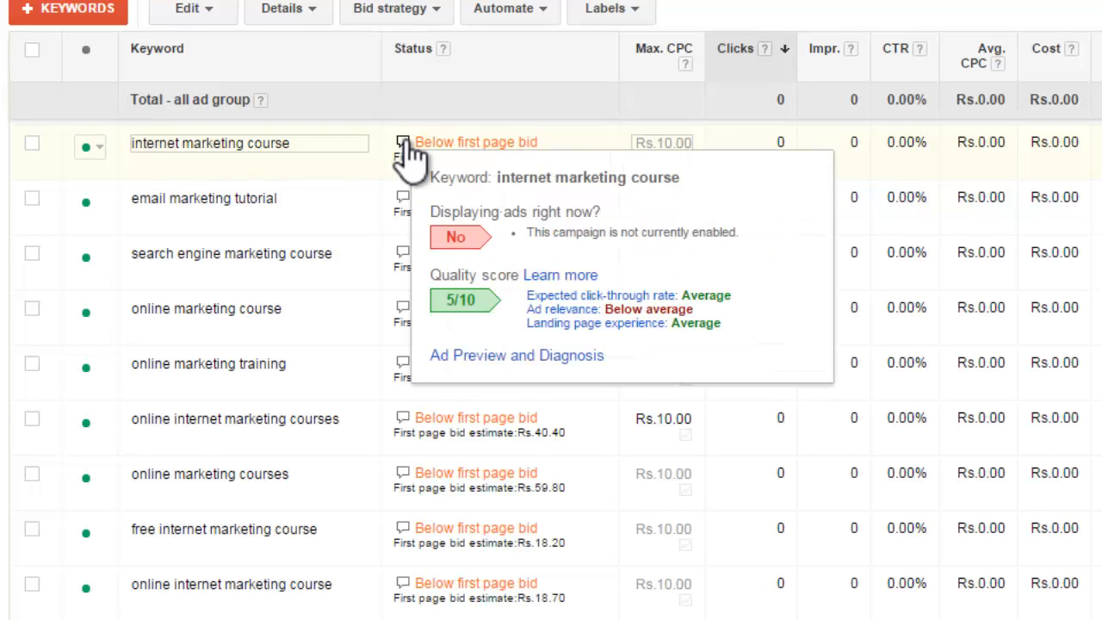
pyautogui.click(369, 170)
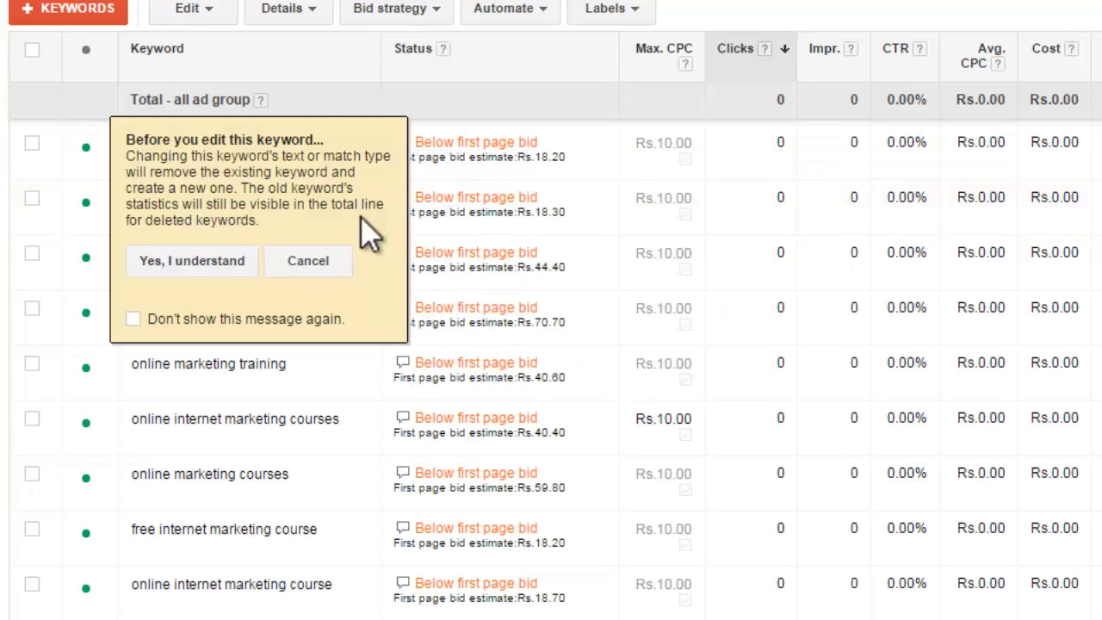
pyautogui.click(329, 260)
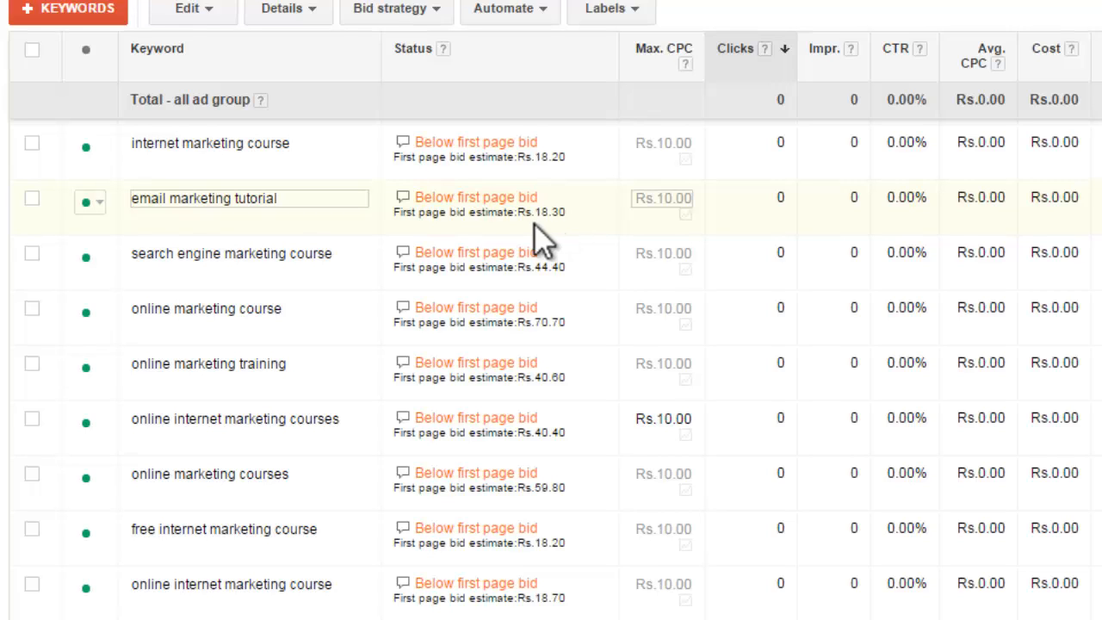
# Step: Set the maximum CPC bid of the keyword "email marketing tutorial" to Rs. 25 and save it
pyautogui.click(667, 201)
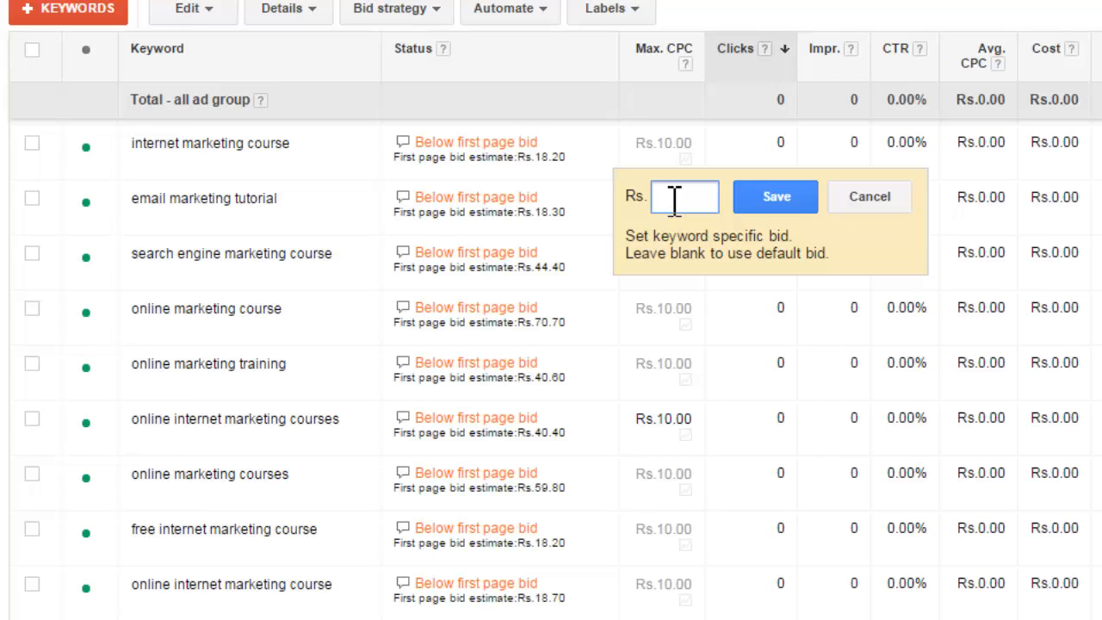
pyautogui.write('25')
pyautogui.click(775, 197)
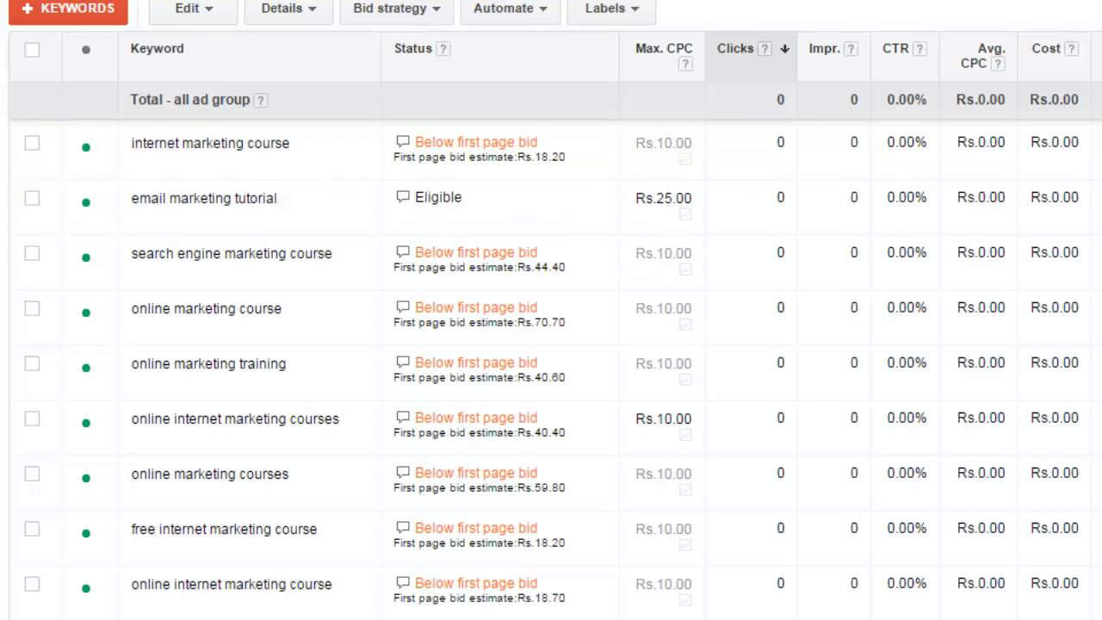
# Step: Set the maximum CPC bid of the keyword "internet marketing training course" to Rs. 36, save it and deselect the keyword
pyautogui.scroll(-4, 556, 371)
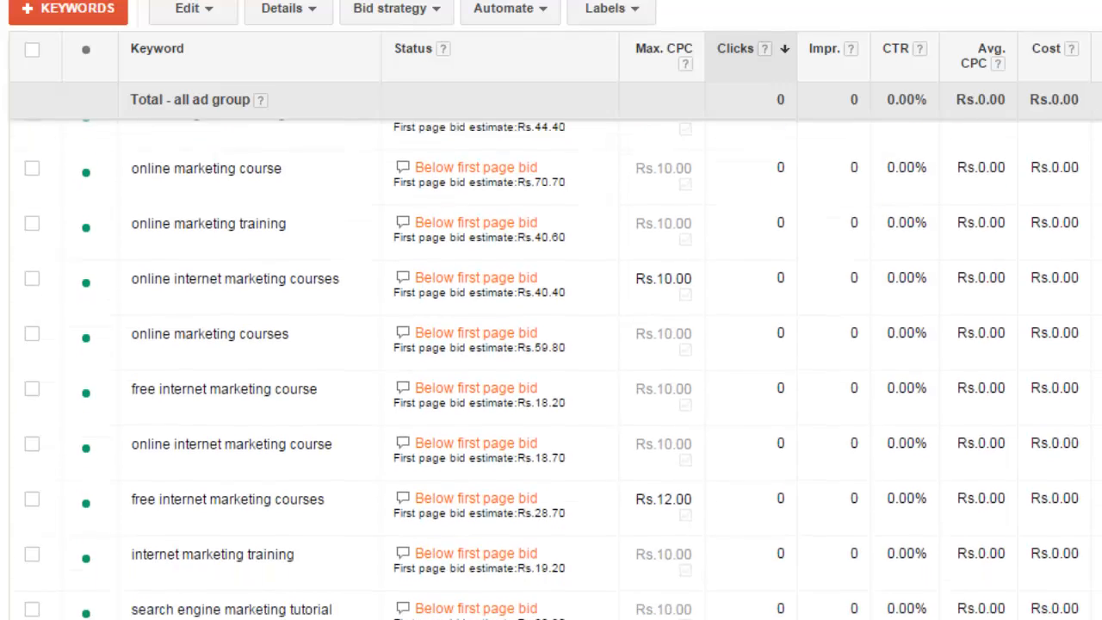
pyautogui.scroll(-5, 640, 329)
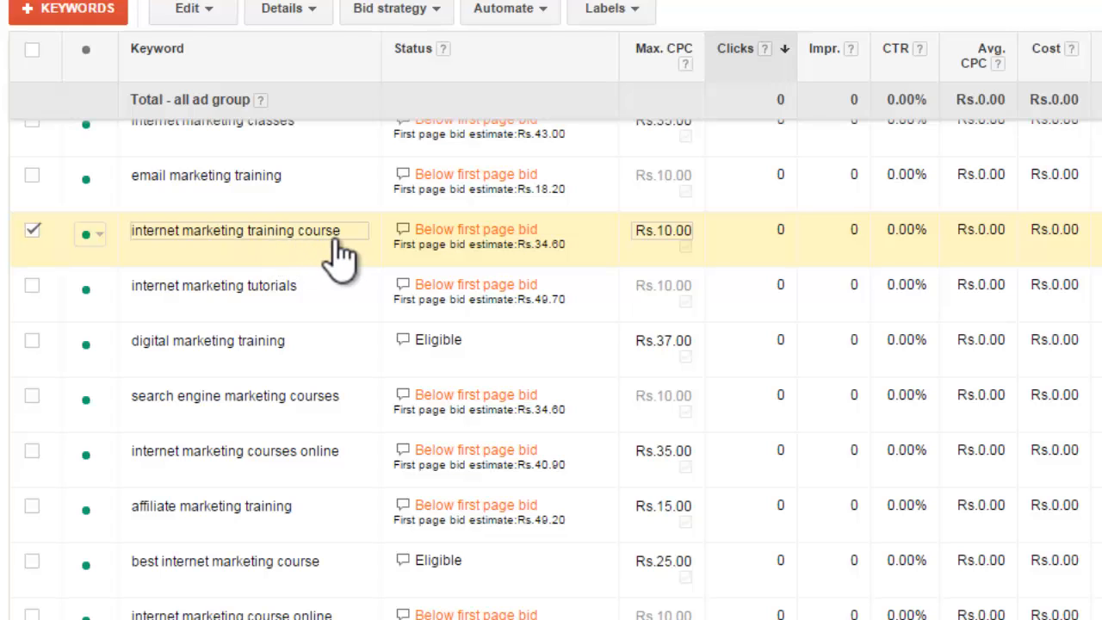
pyautogui.moveTo(403, 234)
pyautogui.moveTo(640, 214); pyautogui.dragTo(623, 217)
pyautogui.click(621, 228)
pyautogui.click(669, 233)
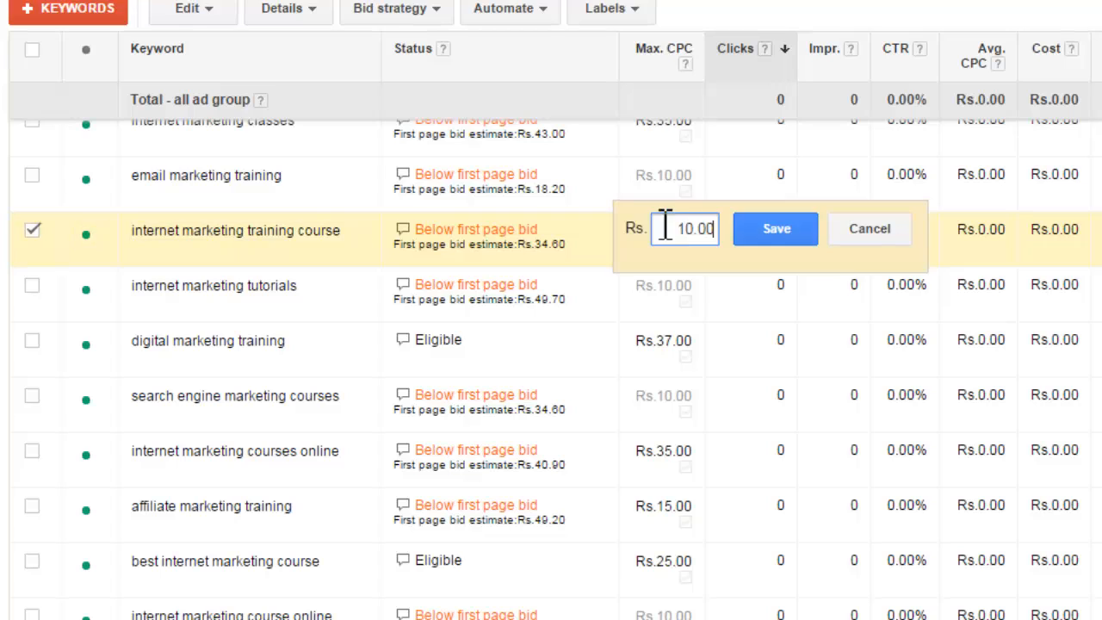
pyautogui.moveTo(664, 227); pyautogui.dragTo(720, 223)
pyautogui.press('BackSpace')
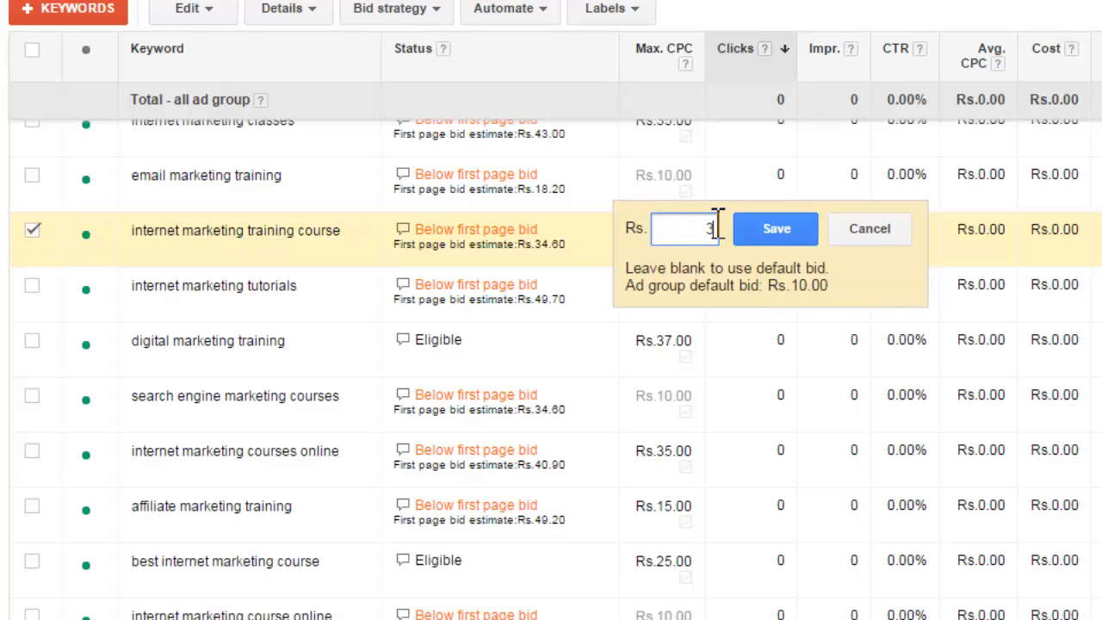
pyautogui.write('36')
pyautogui.click(760, 231)
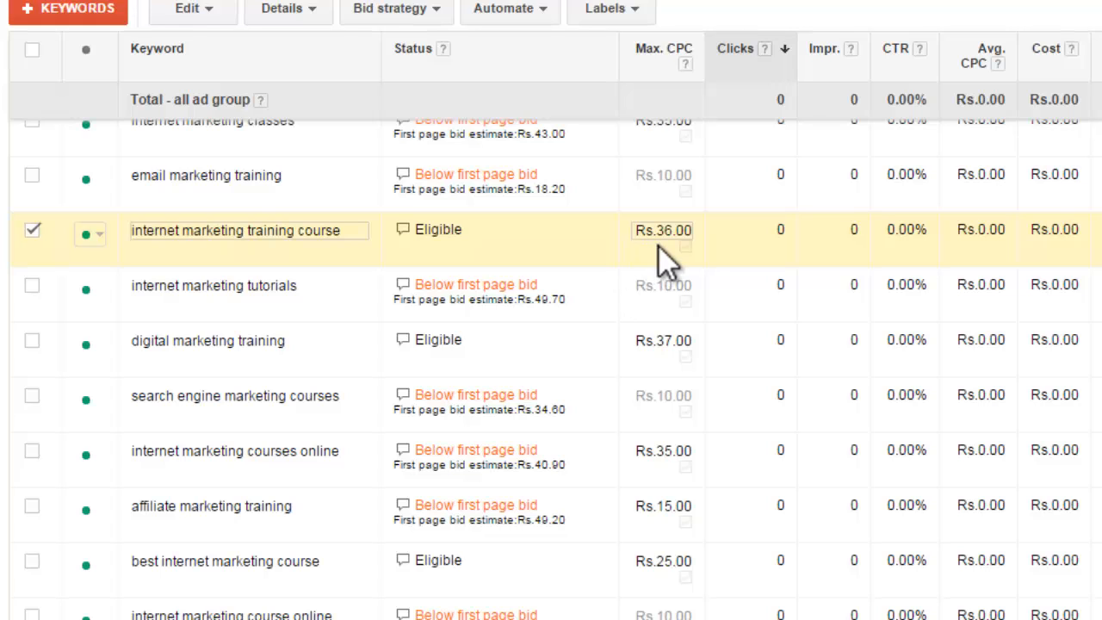
pyautogui.click(34, 232)
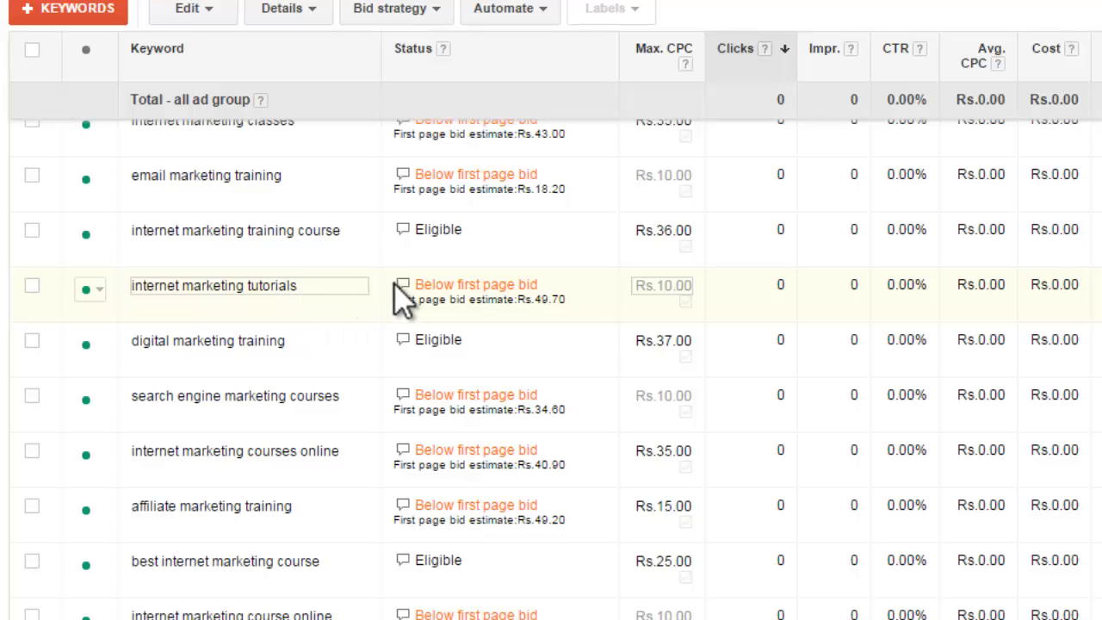
# Step: Examine the status details of "internet marketing tutorials" and the bids and first page estimates of the keywords further down
pyautogui.moveTo(402, 286)
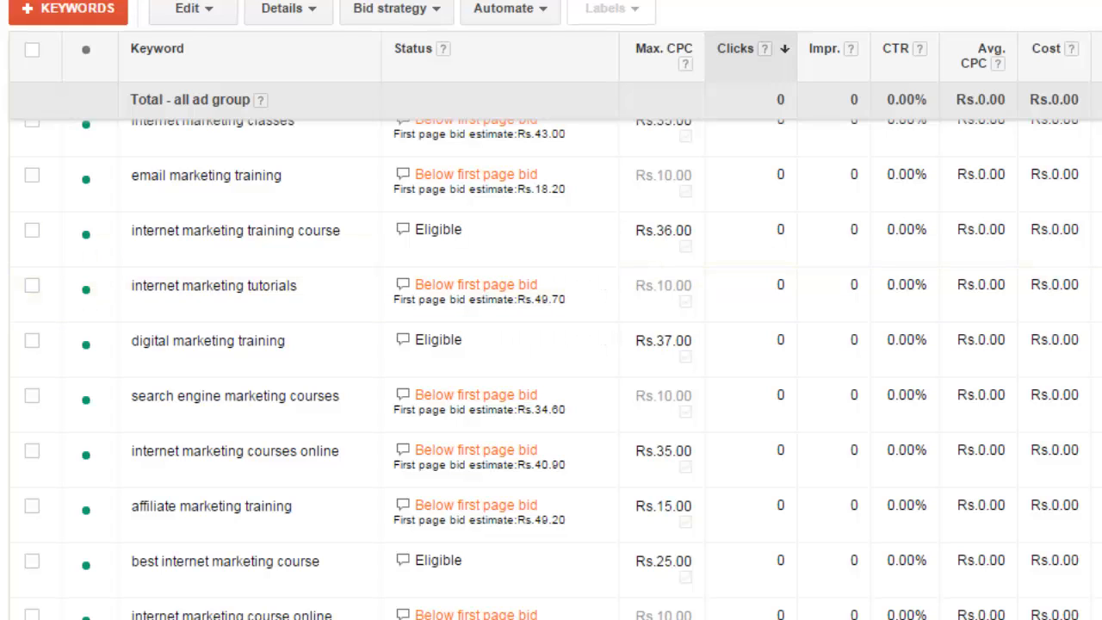
pyautogui.scroll(-3, 551, 370)
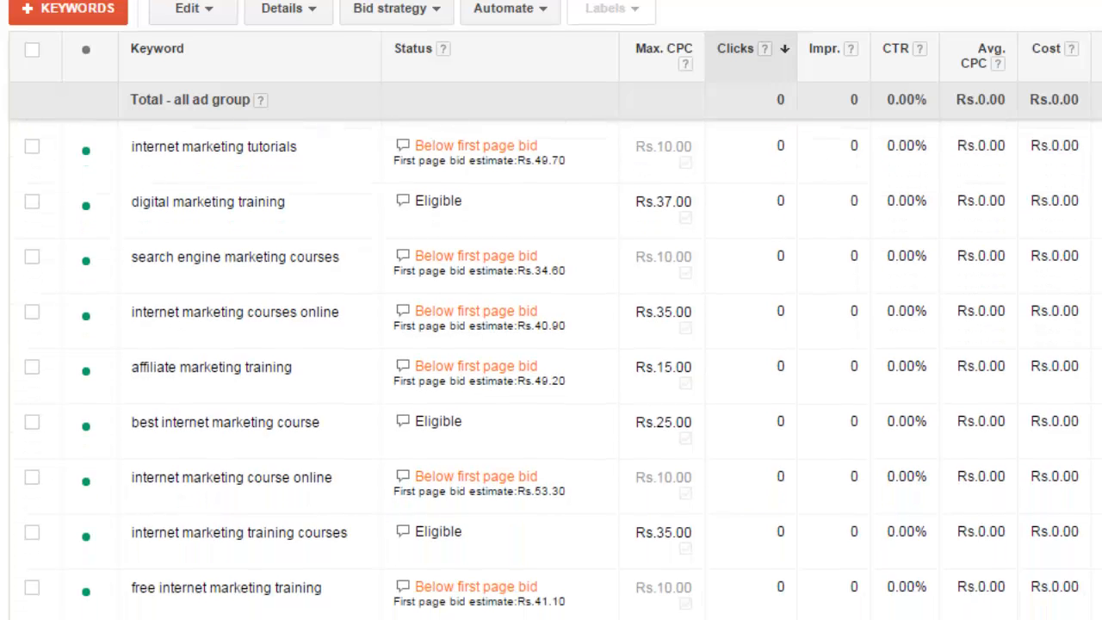
pyautogui.scroll(-2, 551, 371)
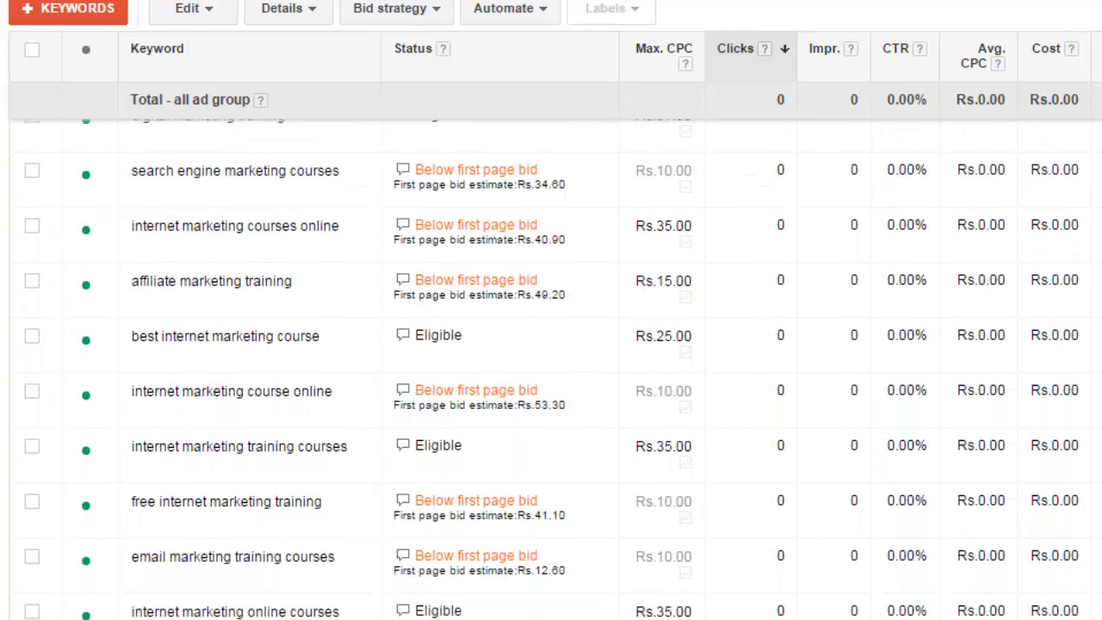
pyautogui.scroll(-3, 644, 297)
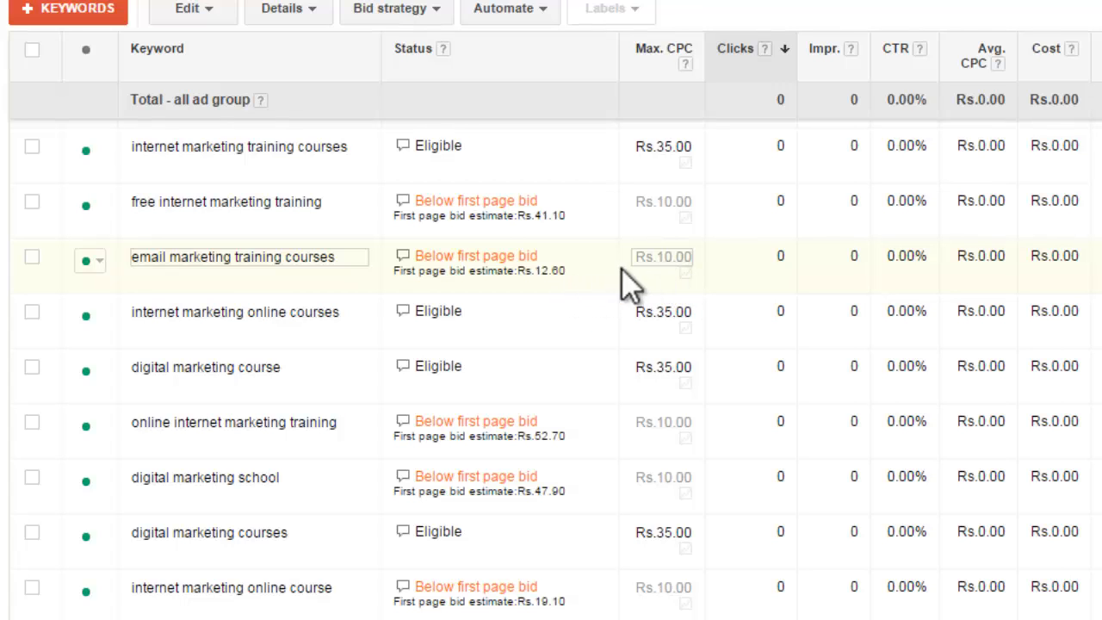
# Step: Set the maximum CPC bid of the keyword "email marketing training courses" to Rs. 14 and save it
pyautogui.click(666, 258)
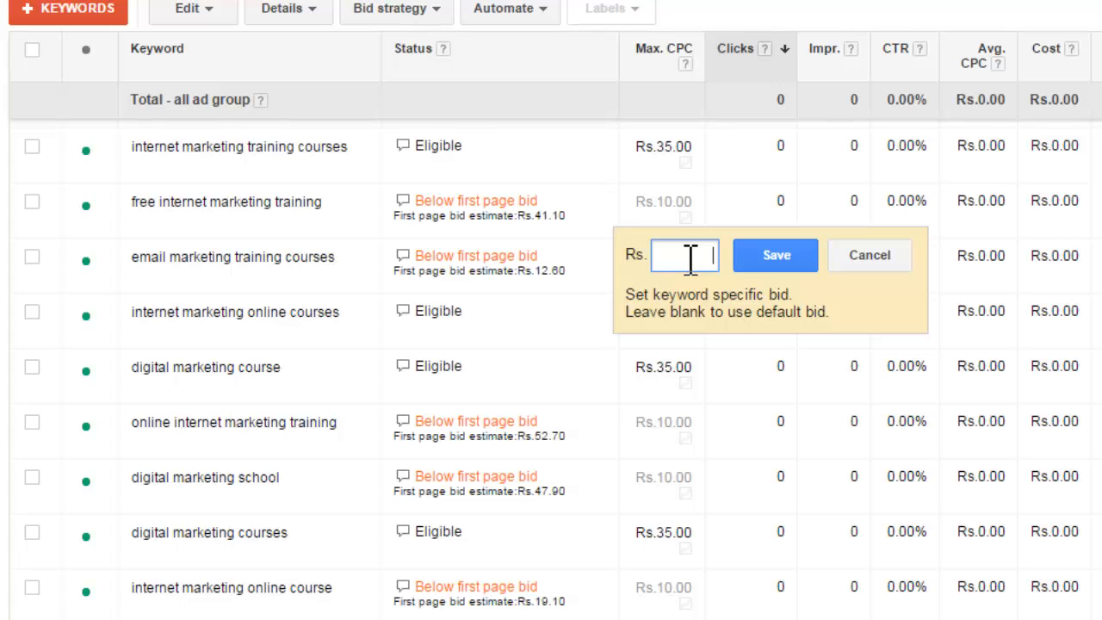
pyautogui.write('14')
pyautogui.click(778, 259)
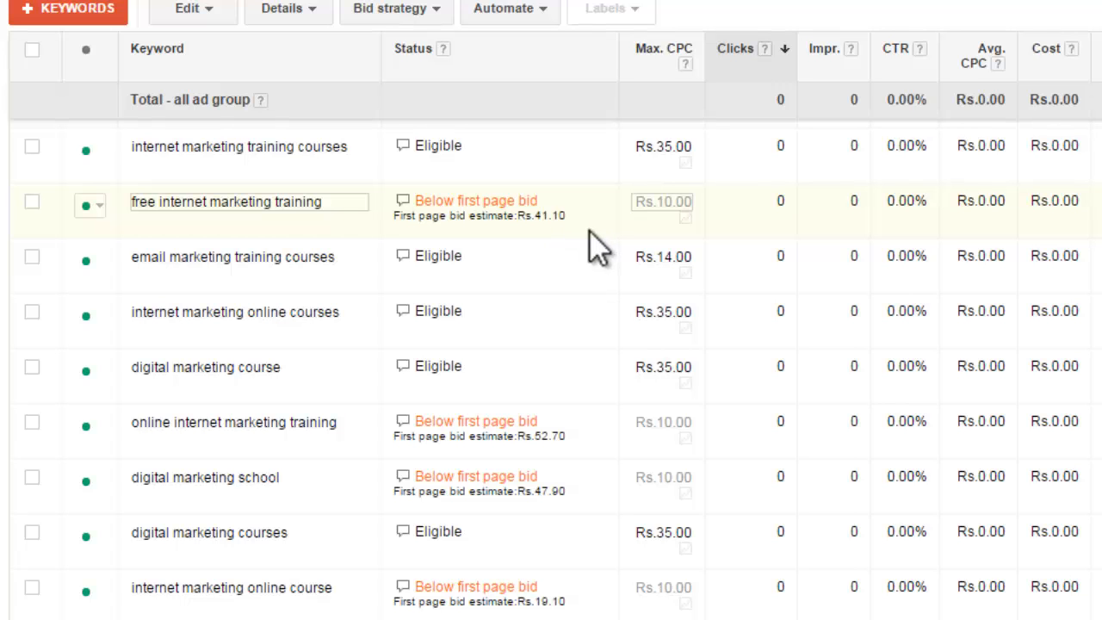
# Step: Set the maximum CPC bid of the keyword "online internet marketing training" to Rs. 55 and save it
pyautogui.scroll(-3, 551, 379)
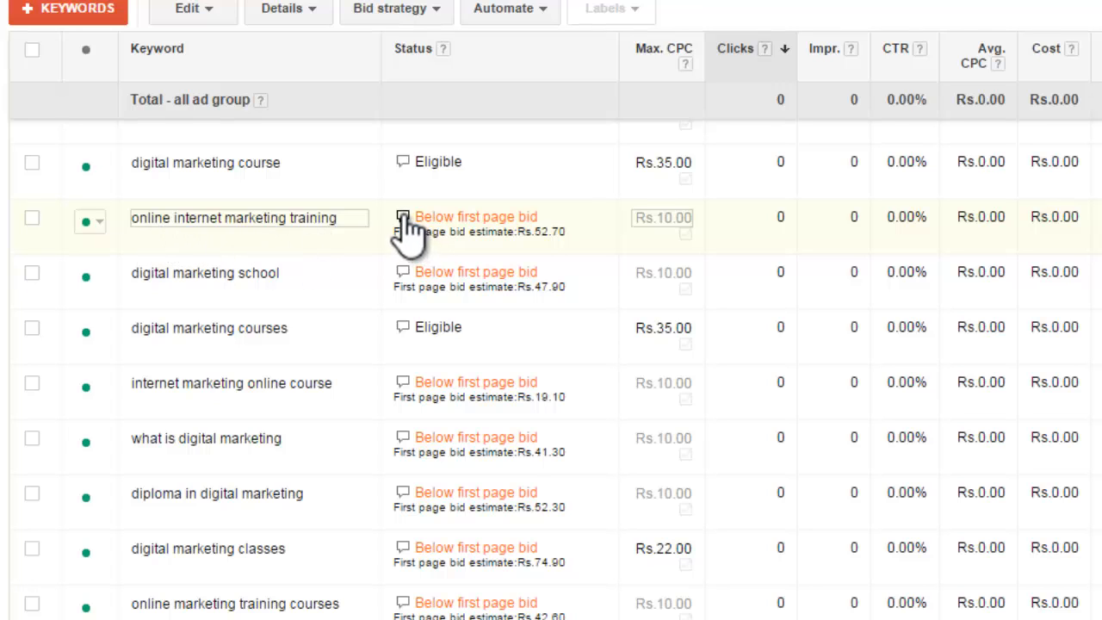
pyautogui.moveTo(403, 219)
pyautogui.click(687, 231)
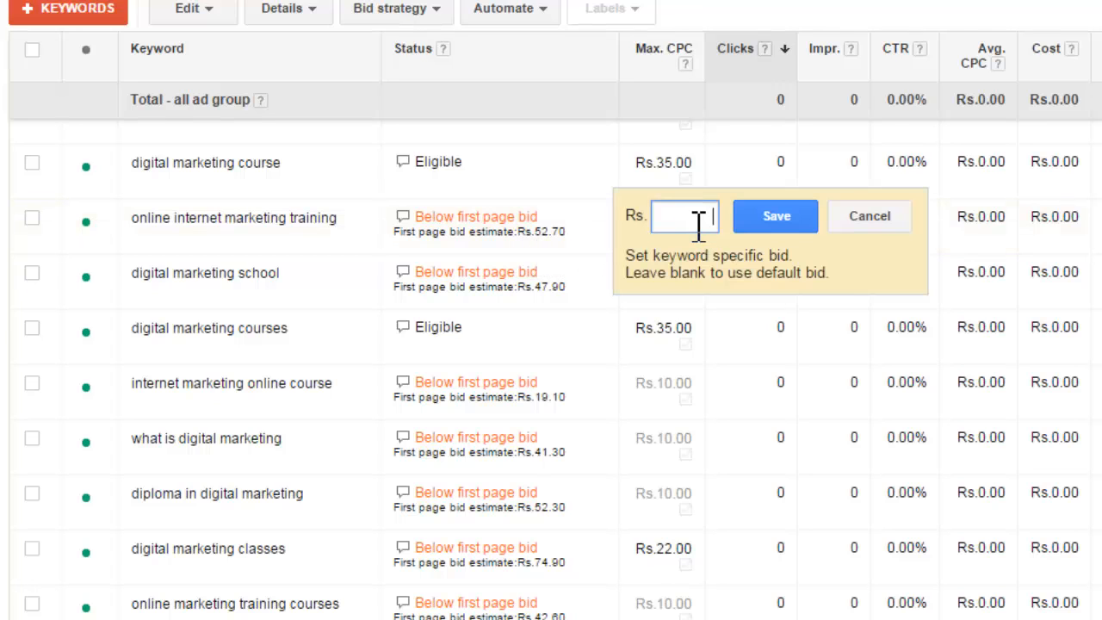
pyautogui.write('55')
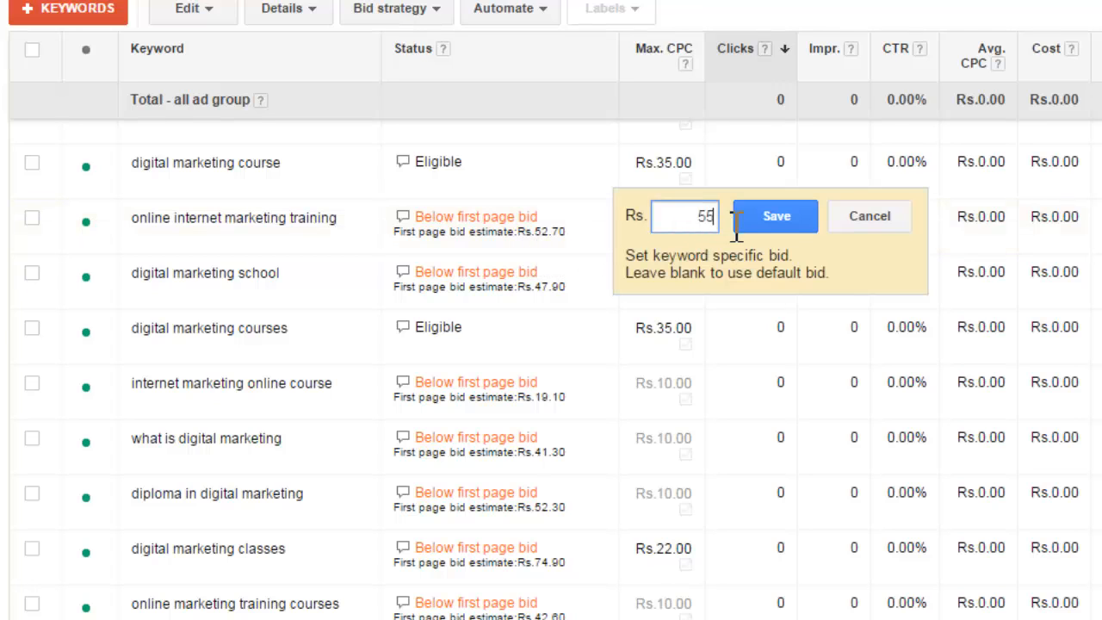
pyautogui.click(781, 217)
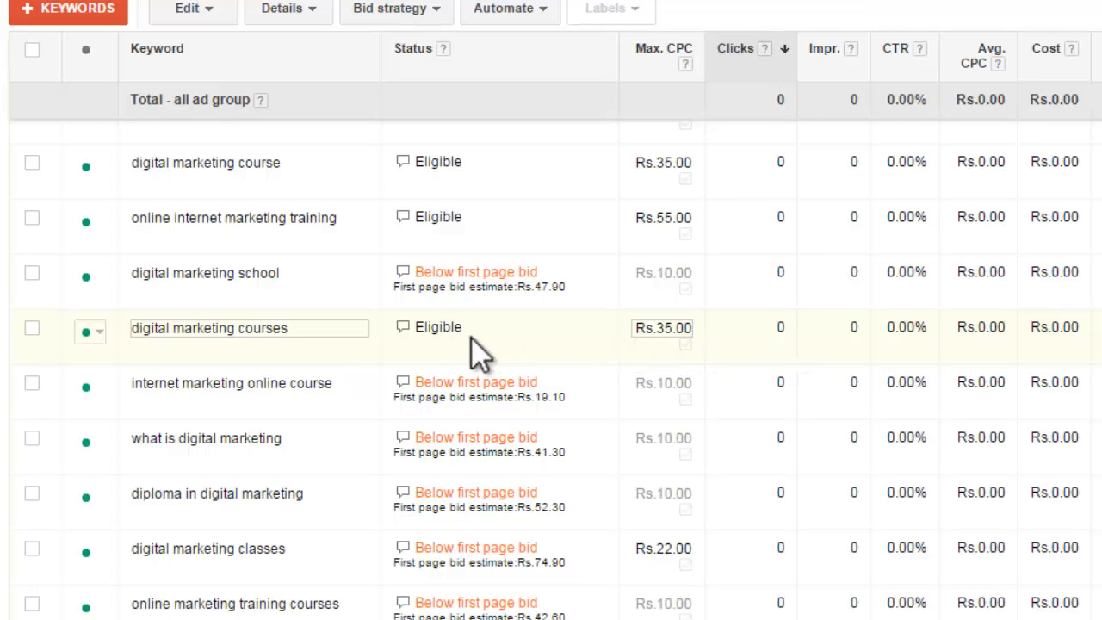
# Step: Set the maximum CPC bid of the keyword "internet marketing online course" to Rs. 21 and save it
pyautogui.scroll(-3, 382, 209)
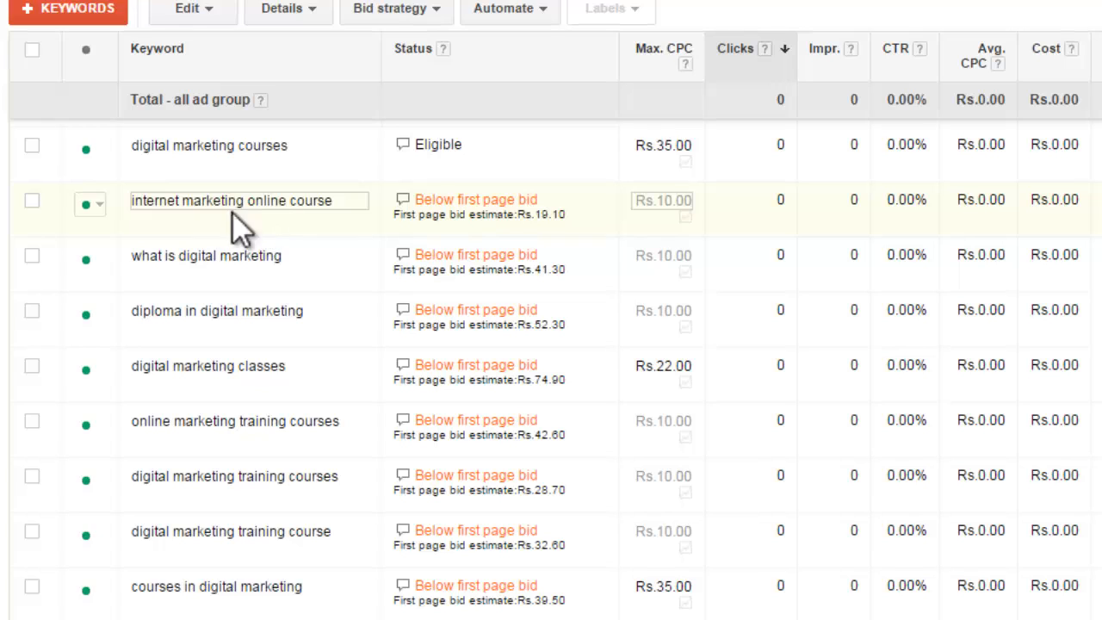
pyautogui.click(674, 203)
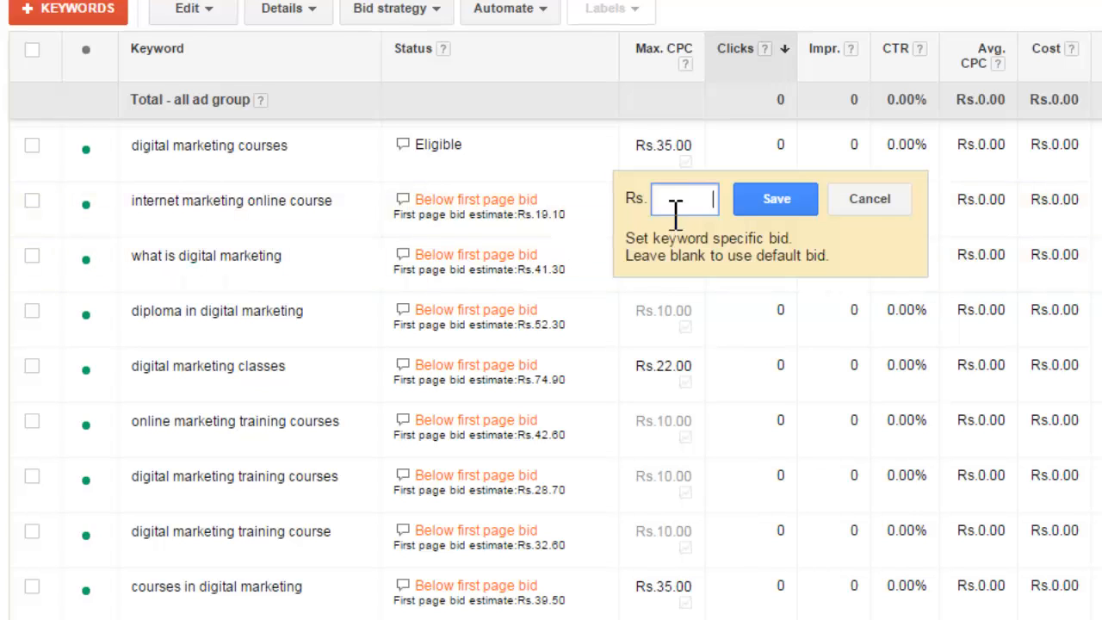
pyautogui.write('21')
pyautogui.click(775, 200)
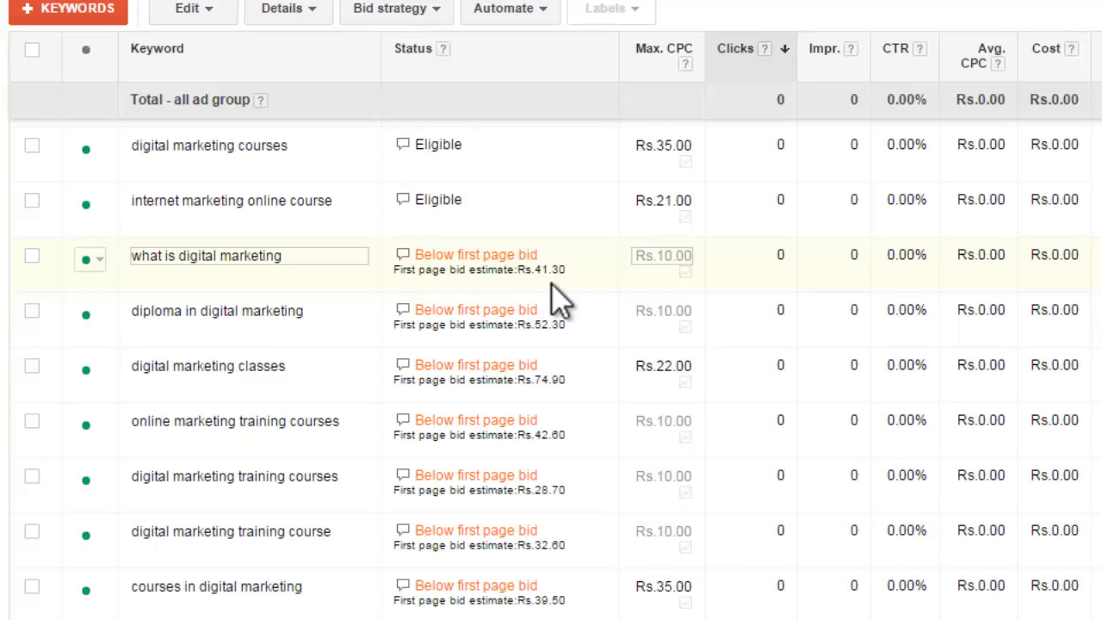
# Step: Open YouTube in a new browser tab, search for "what is internet marketing" and look through the video results
pyautogui.click(490, 16)
pyautogui.write('yout')
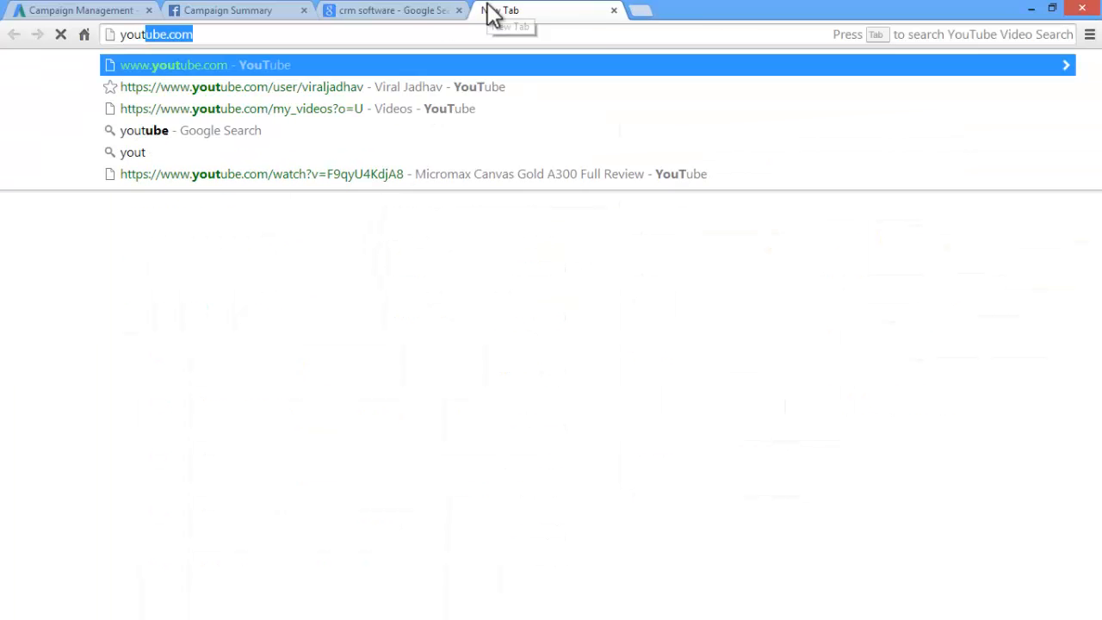
pyautogui.press('Return')
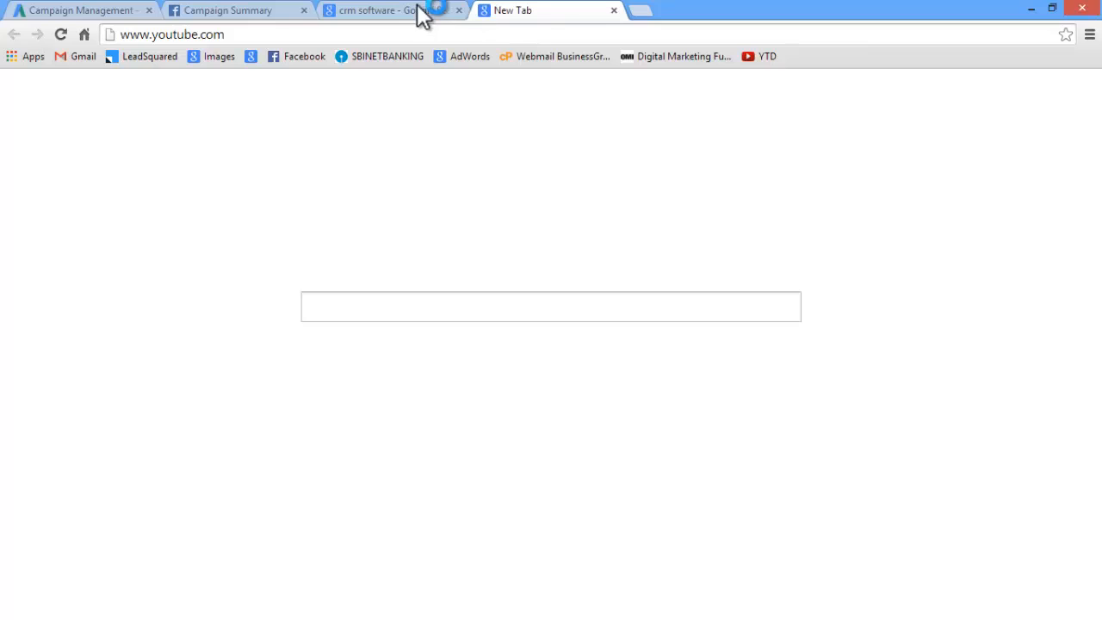
pyautogui.write('w')
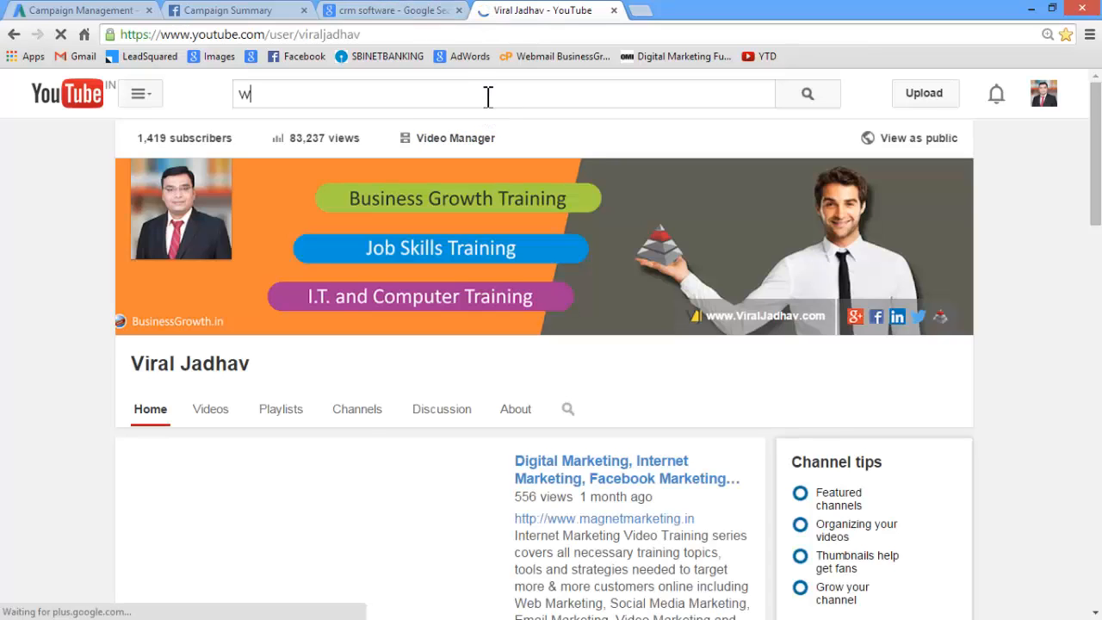
pyautogui.write('hat is internet marketing')
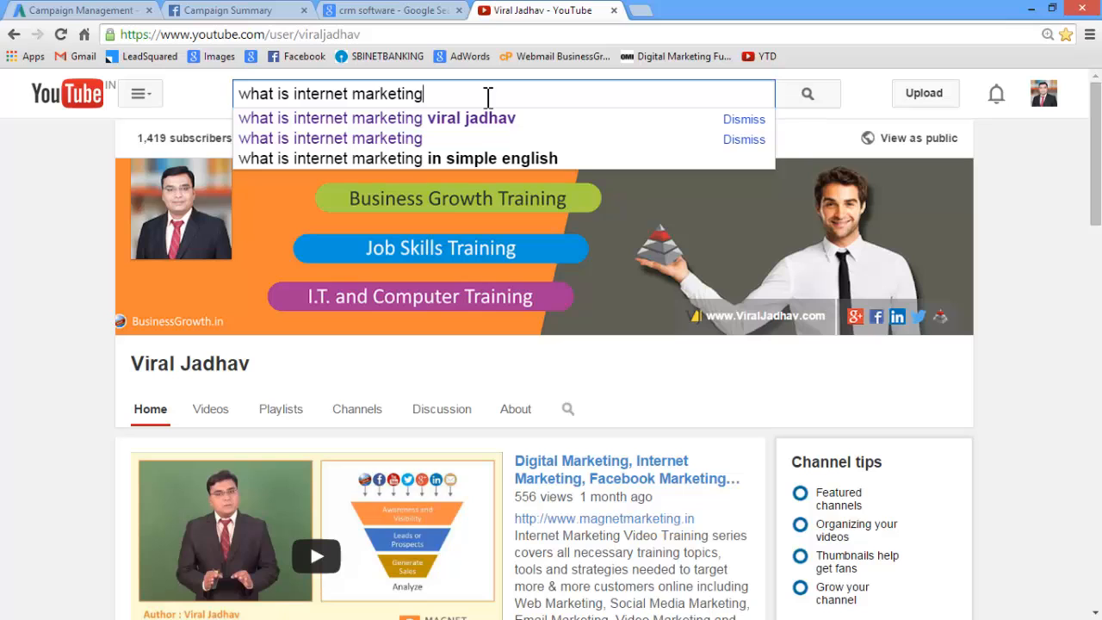
pyautogui.press('Return')
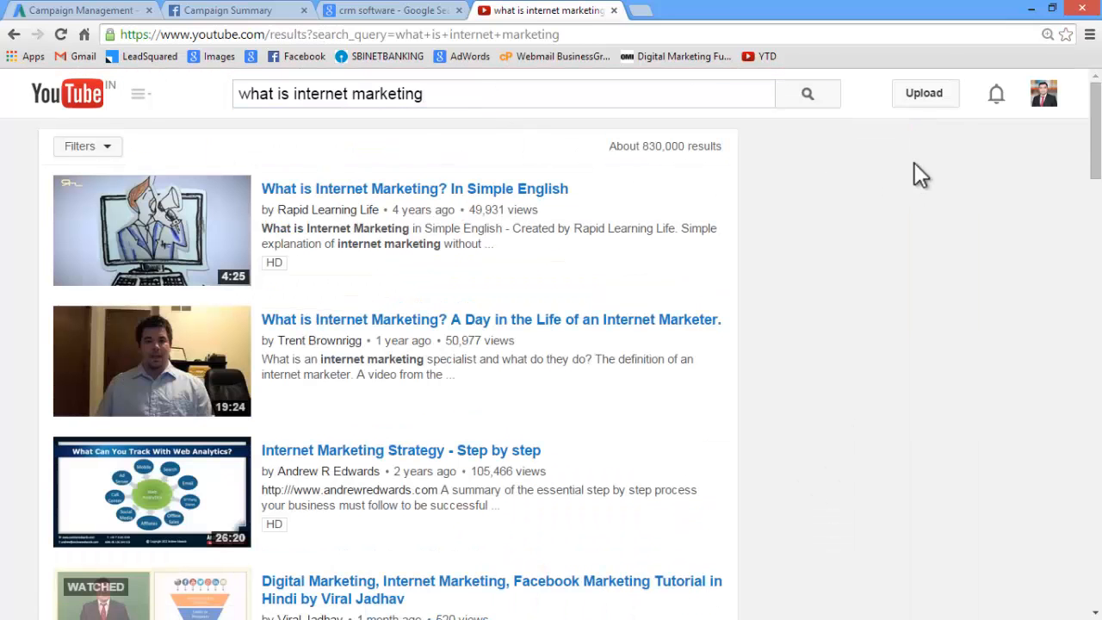
pyautogui.moveTo(1098, 112); pyautogui.dragTo(1093, 177)
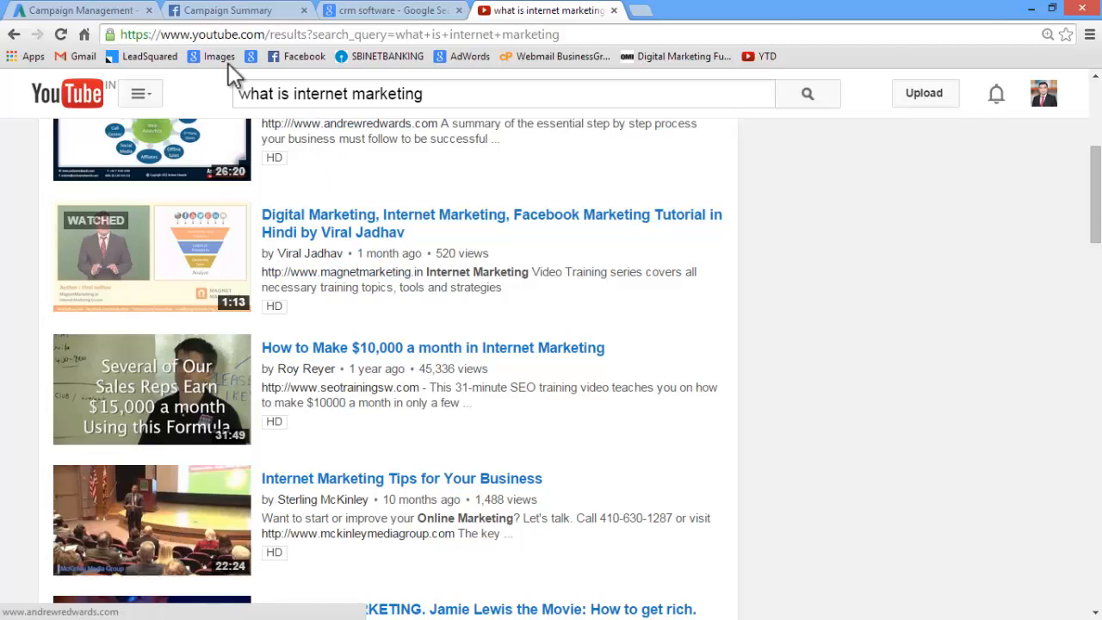
# Step: Review the first page bid estimates in the AdWords keyword list and compare them with the ads in the "crm software" Google results
pyautogui.click(86, 14)
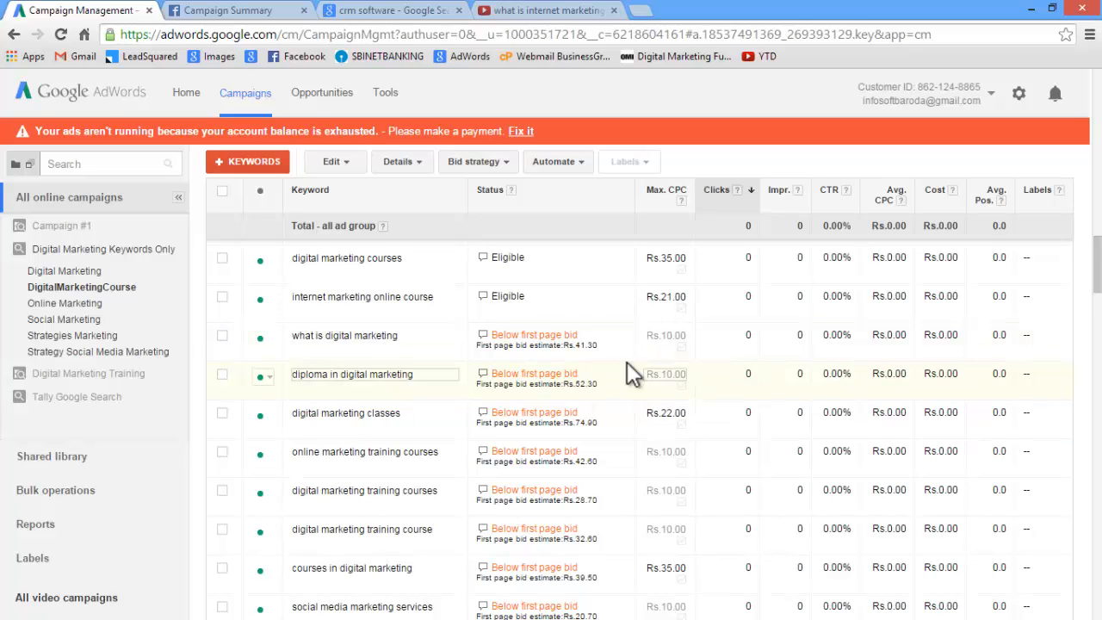
pyautogui.scroll(-1, 660, 427)
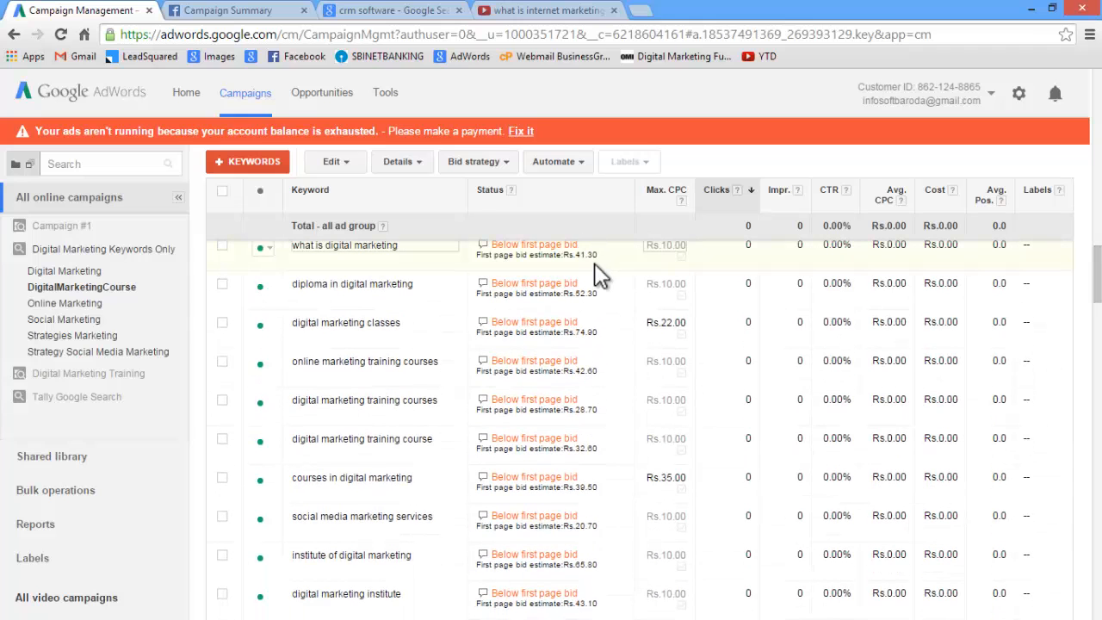
pyautogui.moveTo(1099, 267); pyautogui.dragTo(1100, 175)
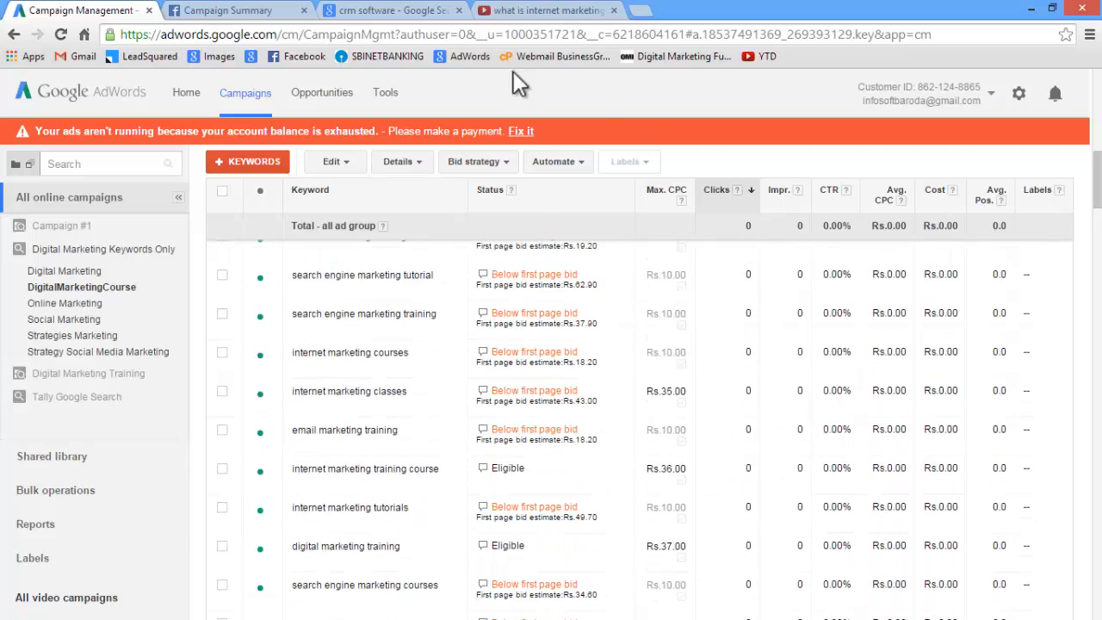
pyautogui.click(361, 12)
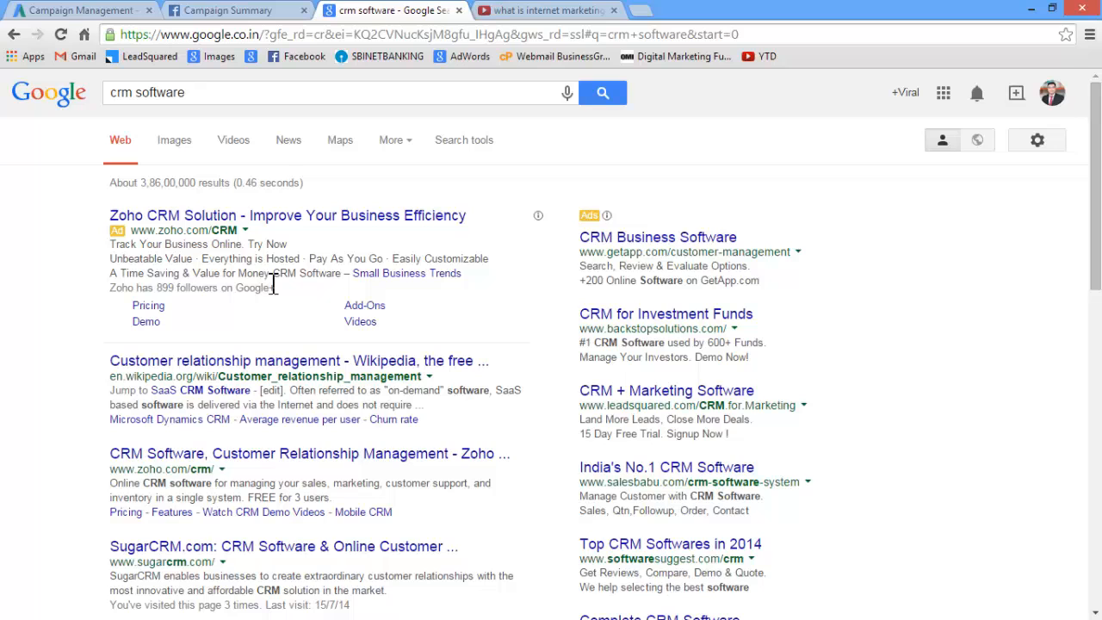
pyautogui.click(86, 12)
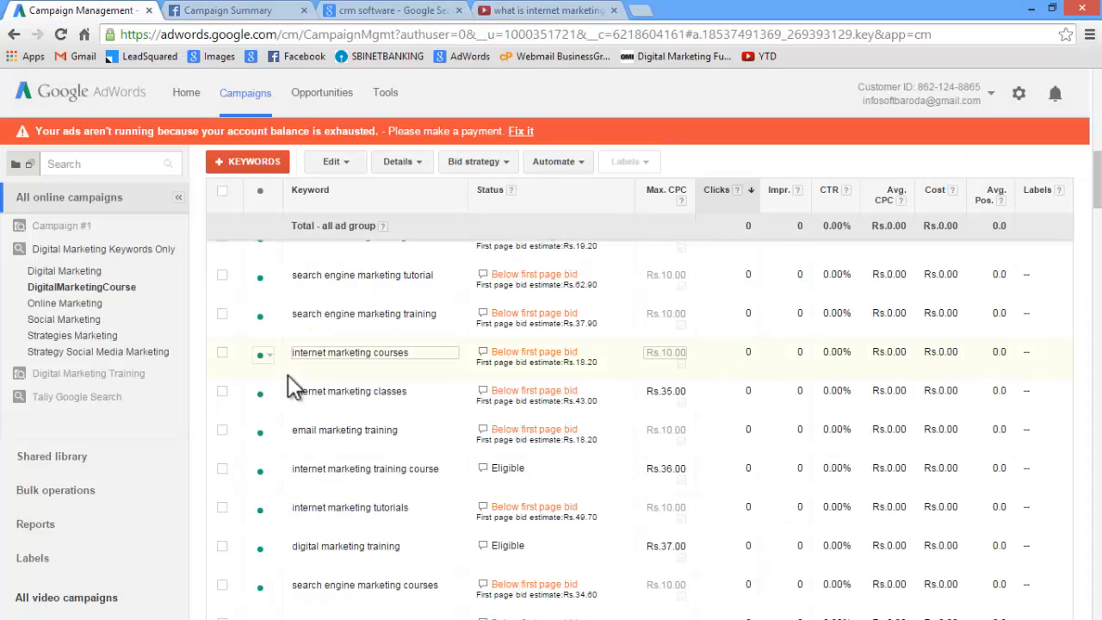